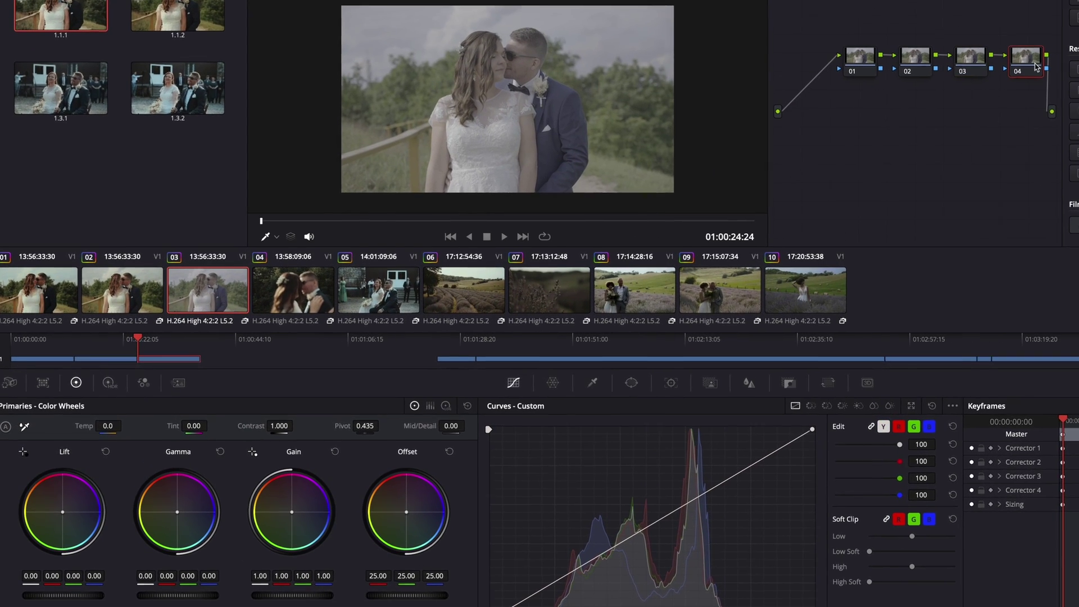
Step: Check the finished node tree of clip 04 and return to clip 03
left_click(861, 104)
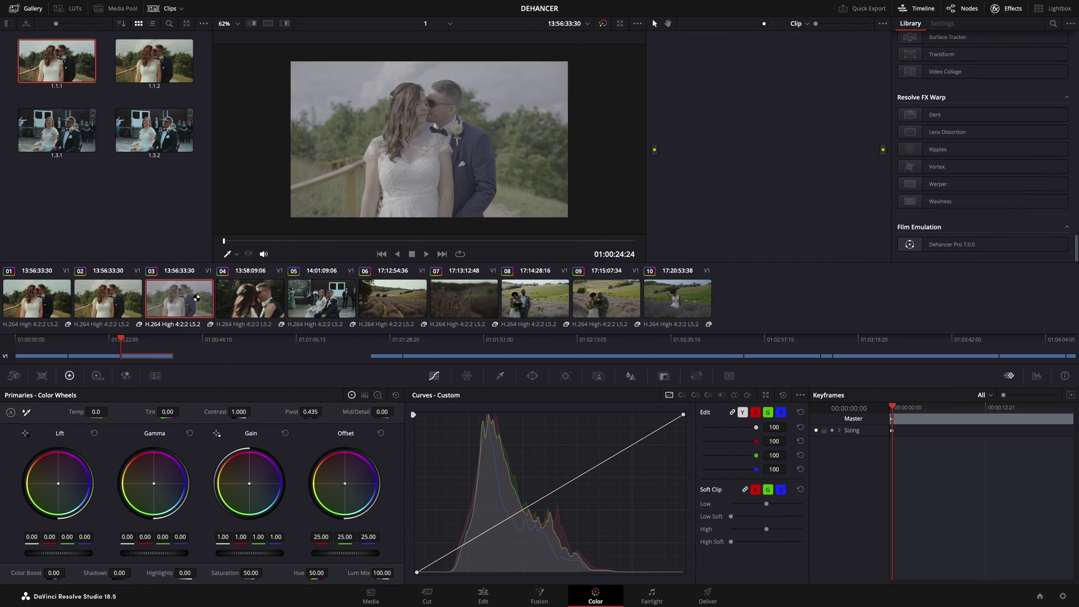
left_click(294, 291)
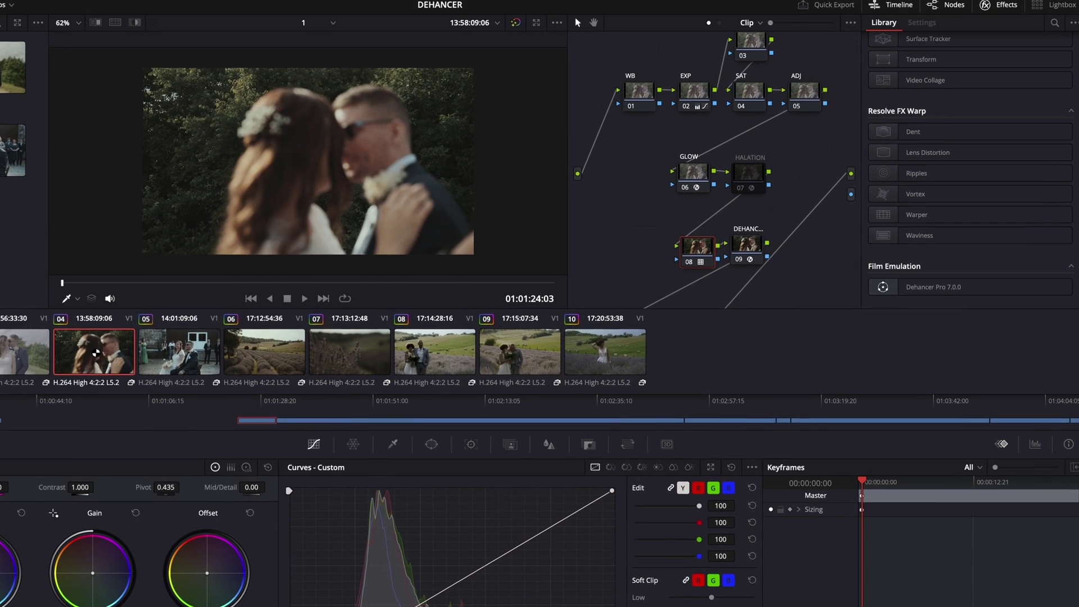
key("Up")
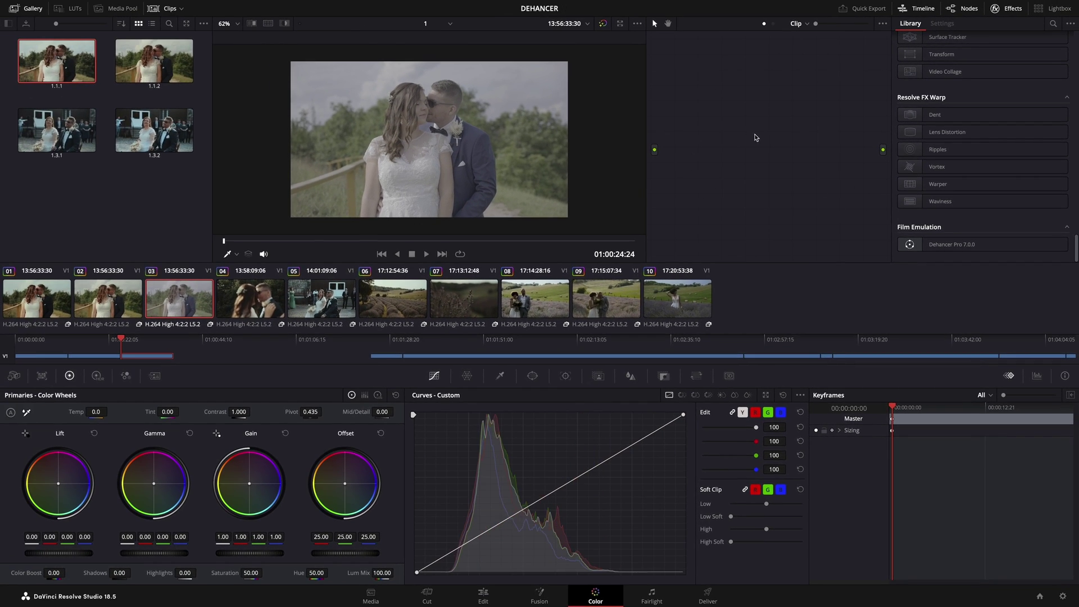
Step: Try a chain of four serial nodes on the empty node graph of clip 03
key("alt+s")
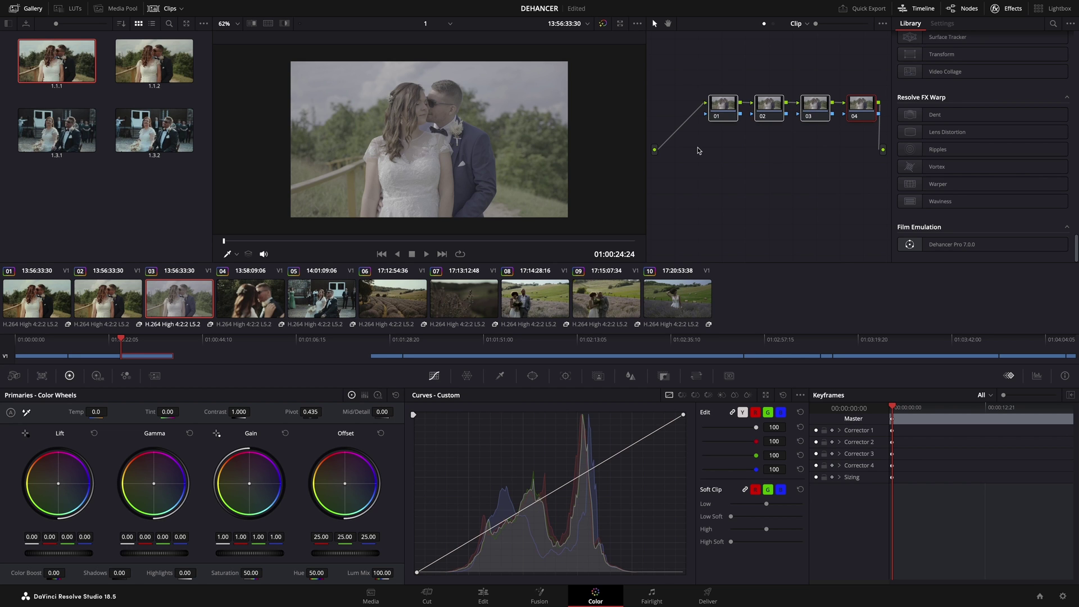
left_click(769, 109)
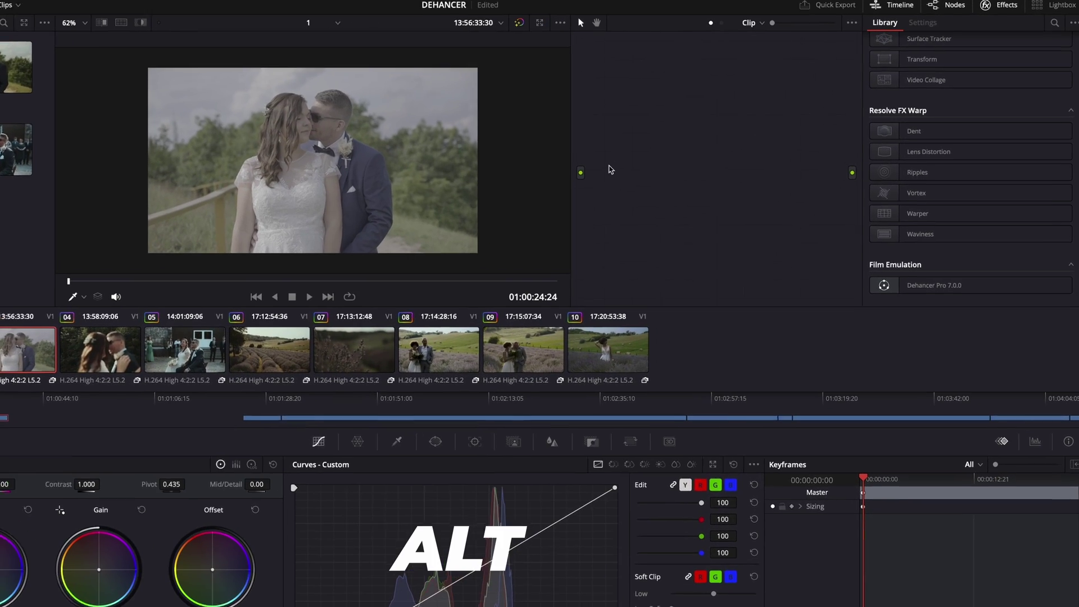
Step: Build a chain of three serial nodes on the empty node graph of clip 03
key("alt+s")
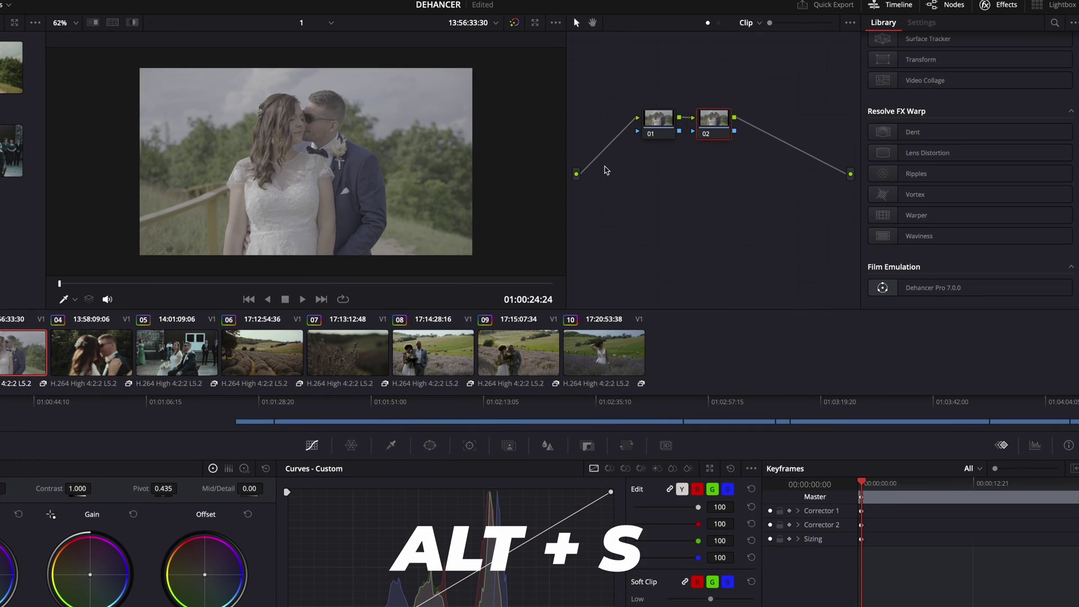
key("alt+s")
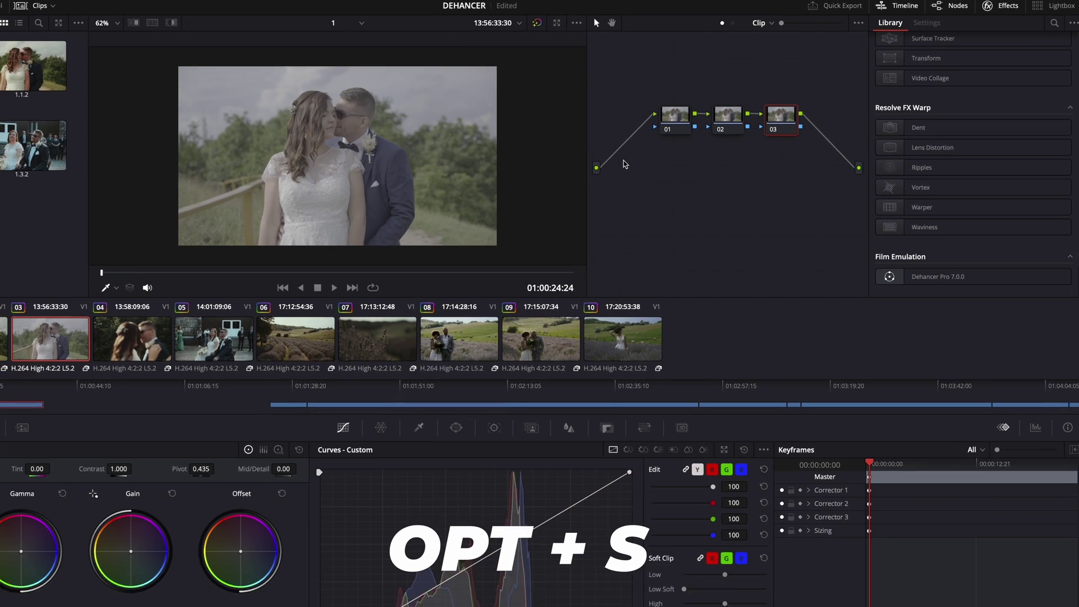
Step: Label node 03 as DEHANCER and apply the Dehancer Pro 7.0.0 effect to it
right_click(779, 121)
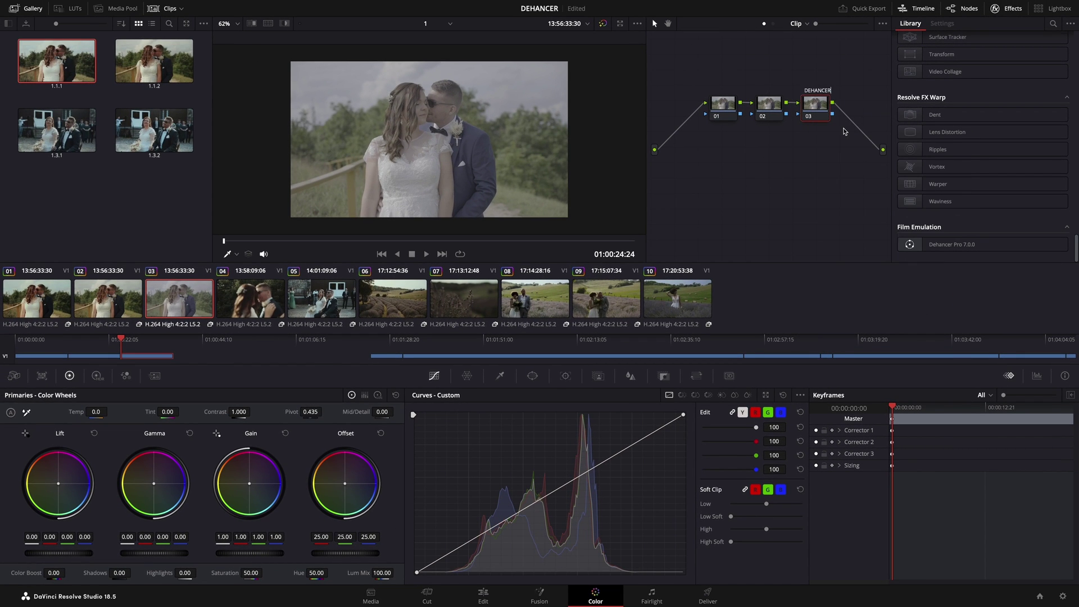
key("Return")
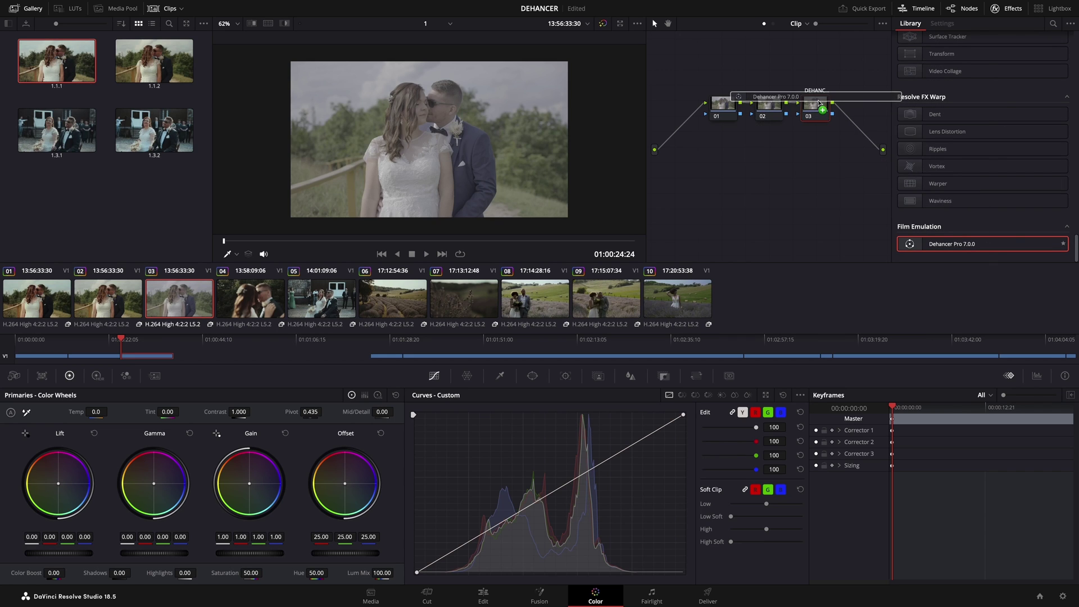
left_click_drag(819, 102, 821, 104)
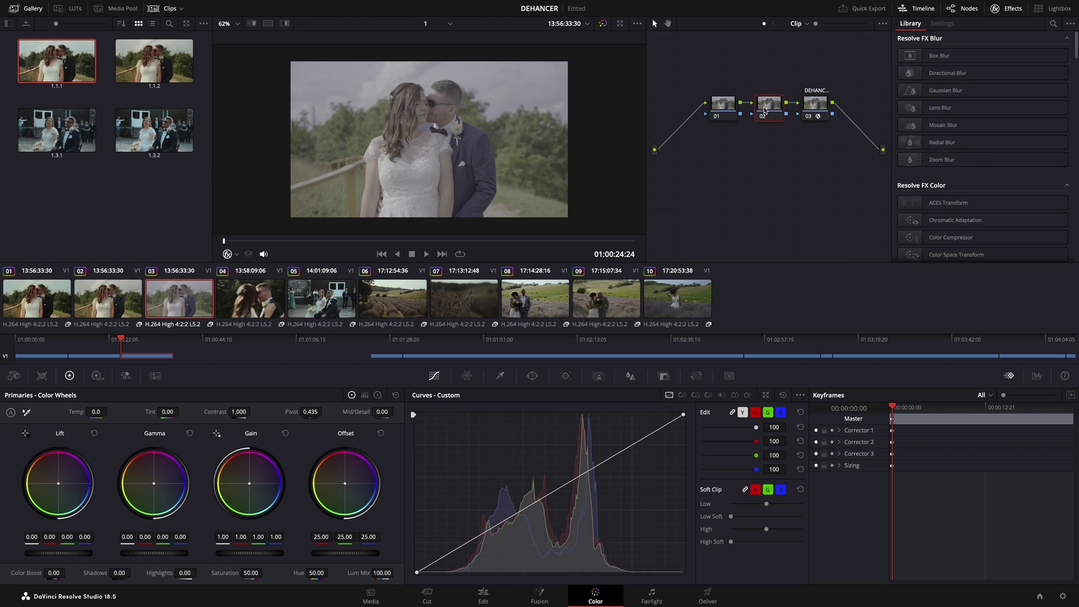
Step: Try raising the highlights and lowering the shadows with the custom curve on node 02, and adjusting the primaries contrast
left_click_drag(612, 459, 604, 445)
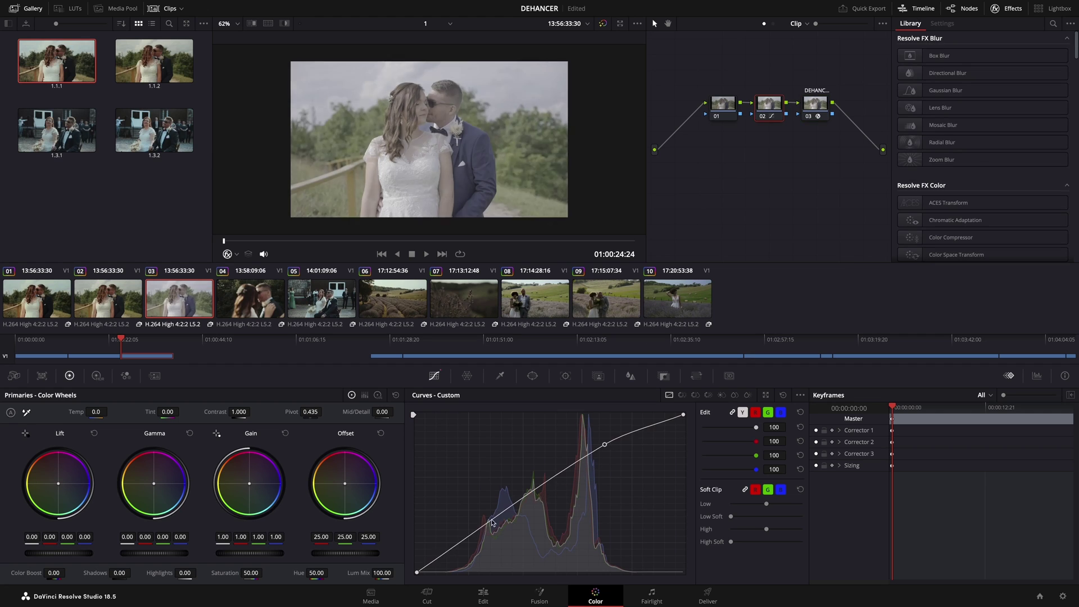
left_click_drag(507, 506, 511, 538)
left_click_drag(239, 412, 241, 412)
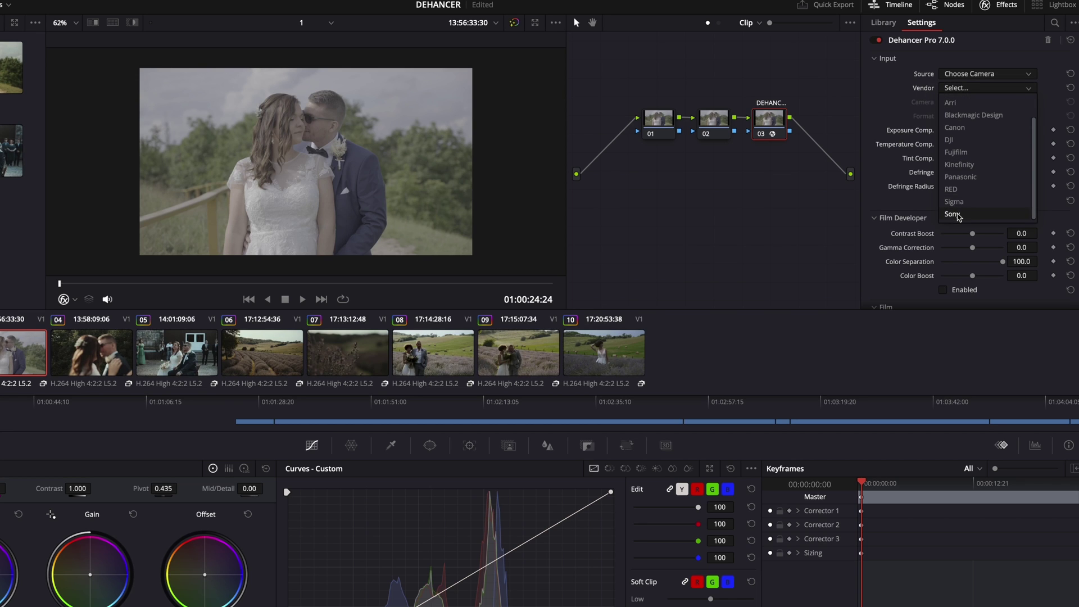
Step: Set Dehancer's camera input to Sony, Alpha 7S III, with the S-Log3 S-Gamut3.Cine ISO 640 format
left_click(956, 214)
left_click(961, 166)
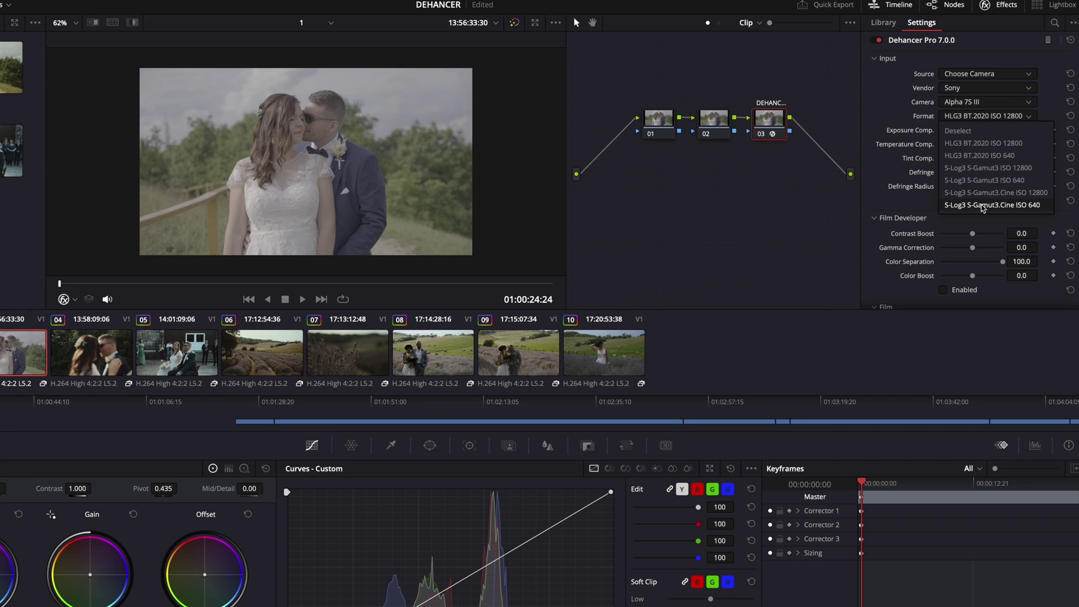
left_click(982, 206)
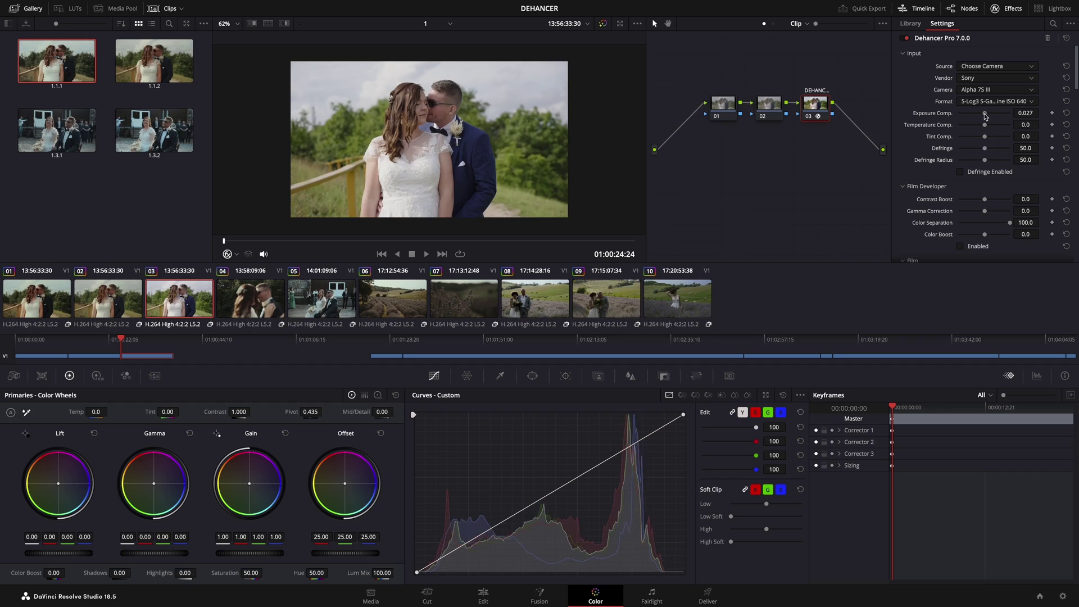
Step: Set Dehancer's Exposure Comp. to -0.468 using the parade scopes, and reset the Temperature Comp. value
left_click_drag(985, 114, 981, 115)
key("ctrl+shift+w")
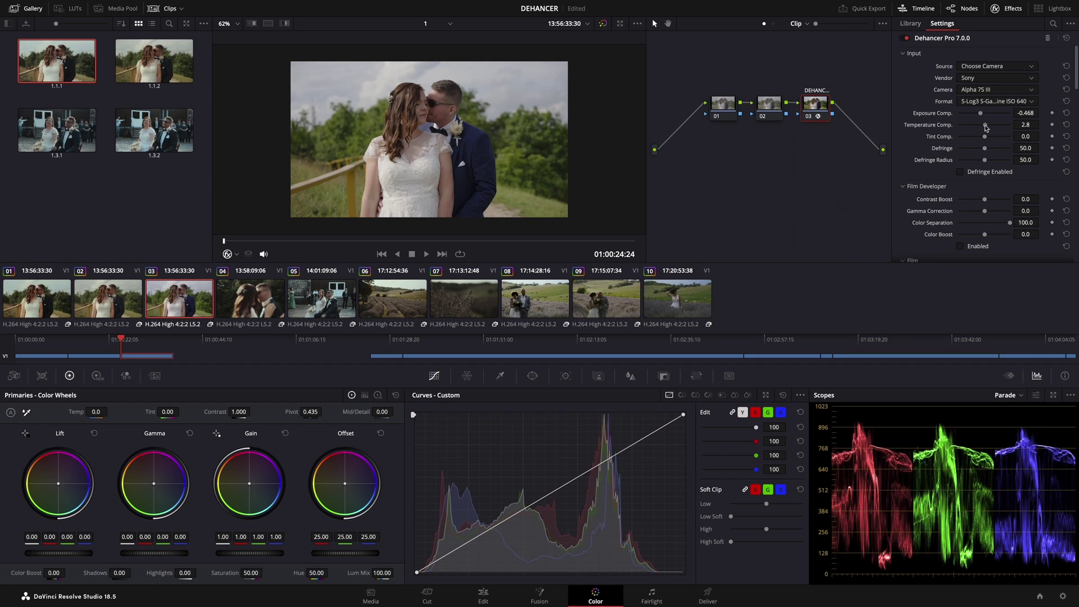
double_click(934, 126)
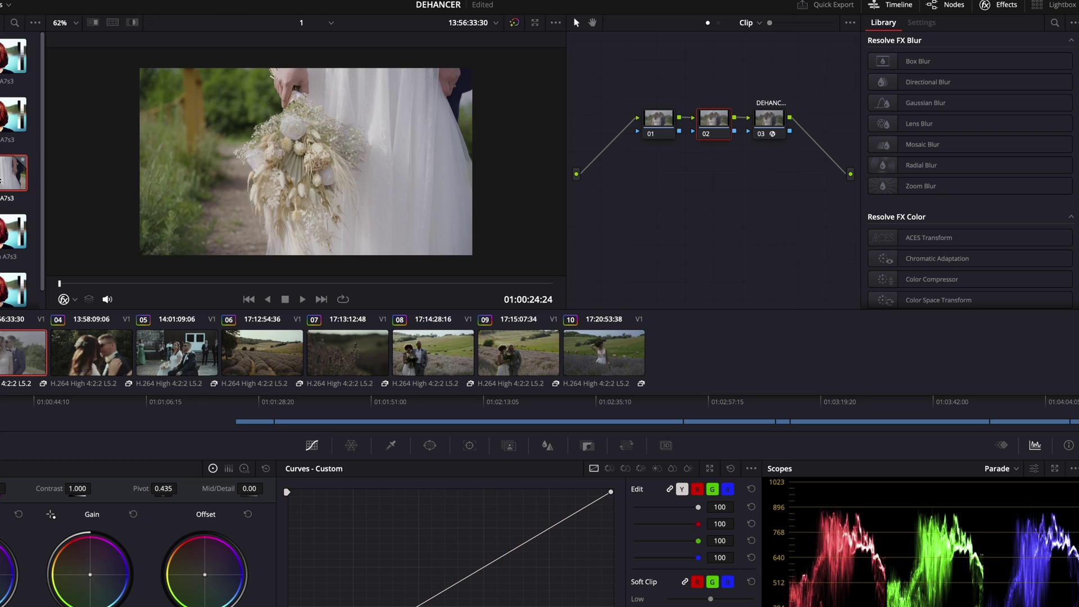
Step: Apply the selected A7s3 conversion LUT to node 02
left_click_drag(13, 174, 719, 126)
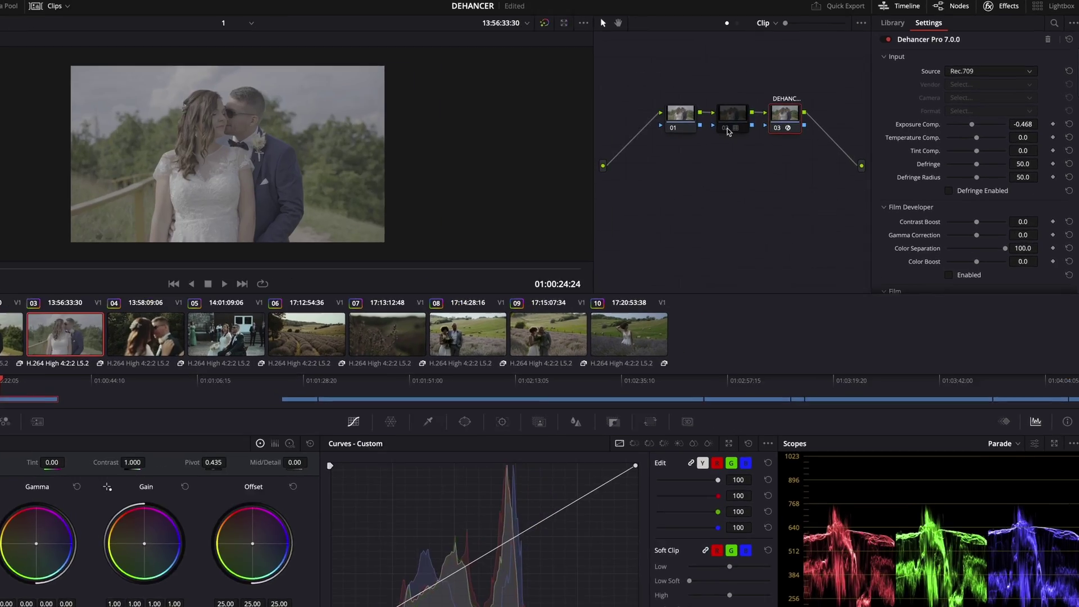
Step: Find Color Space Transform by searching the effects for "tra", add it to node 01 and choose its input color space
left_click(892, 23)
left_click(1054, 23)
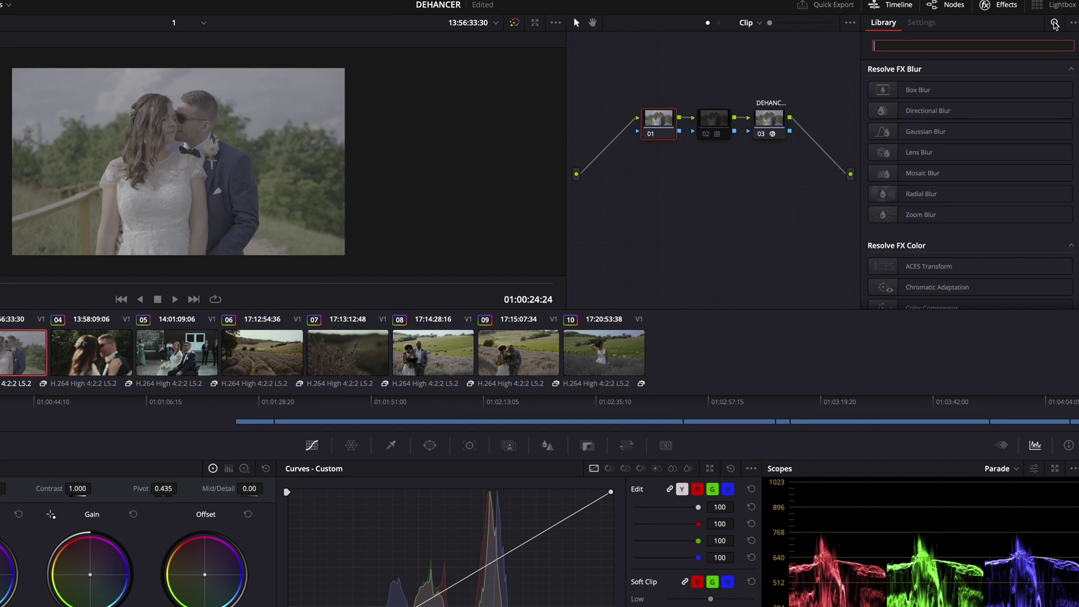
type("tra")
left_click_drag(943, 118, 659, 119)
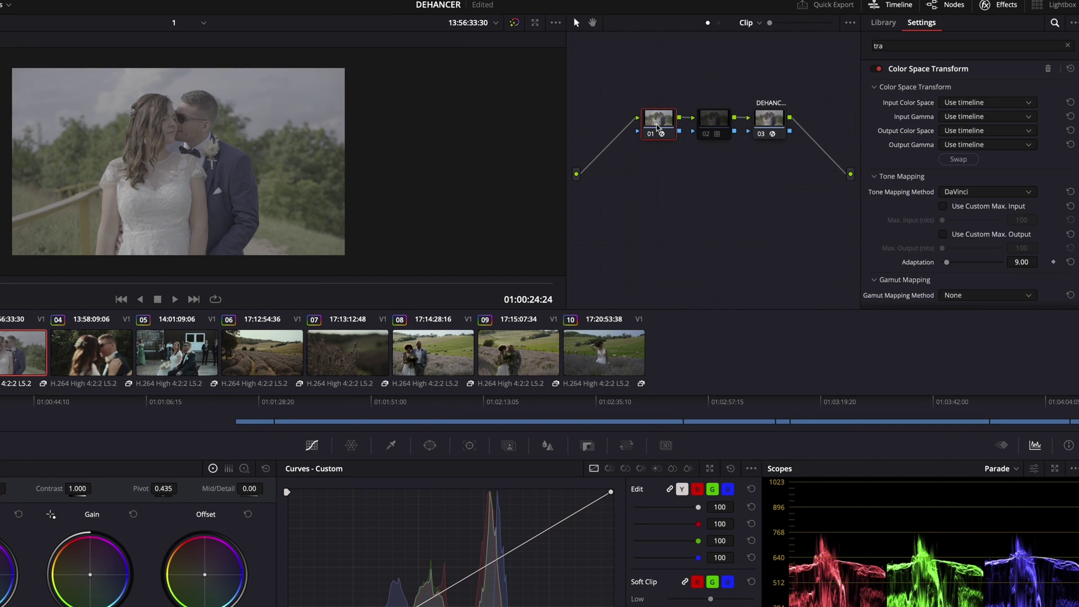
left_click(967, 102)
left_click(1012, 193)
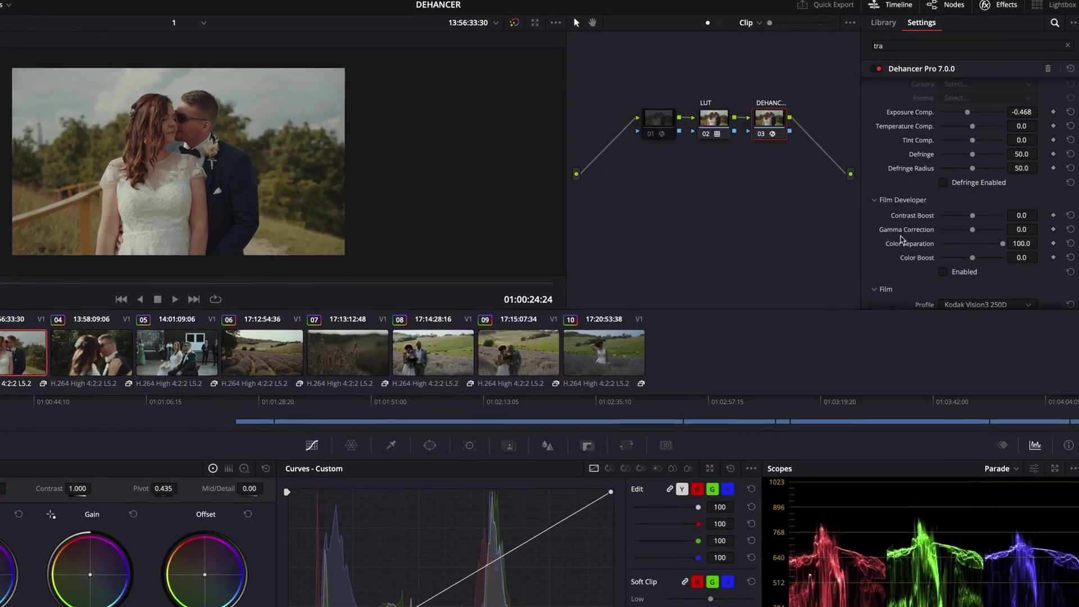
Step: Enable Film Developer in Dehancer with Contrast Boost 28.4, Gamma Correction 15.1 and Color Separation 79.8
scroll(901, 239, "down", 1)
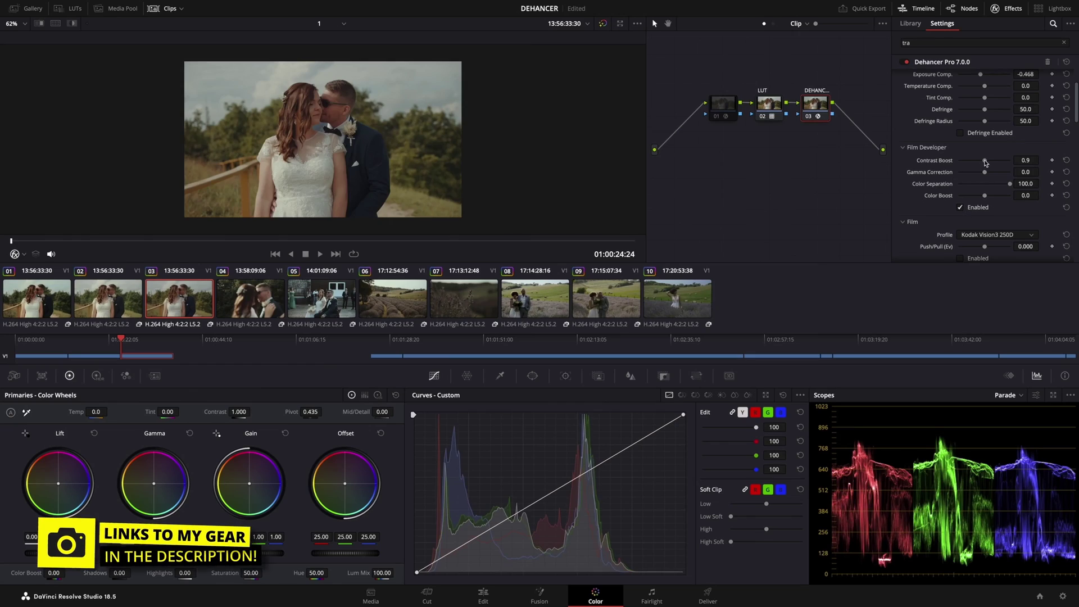
left_click_drag(986, 173, 995, 175)
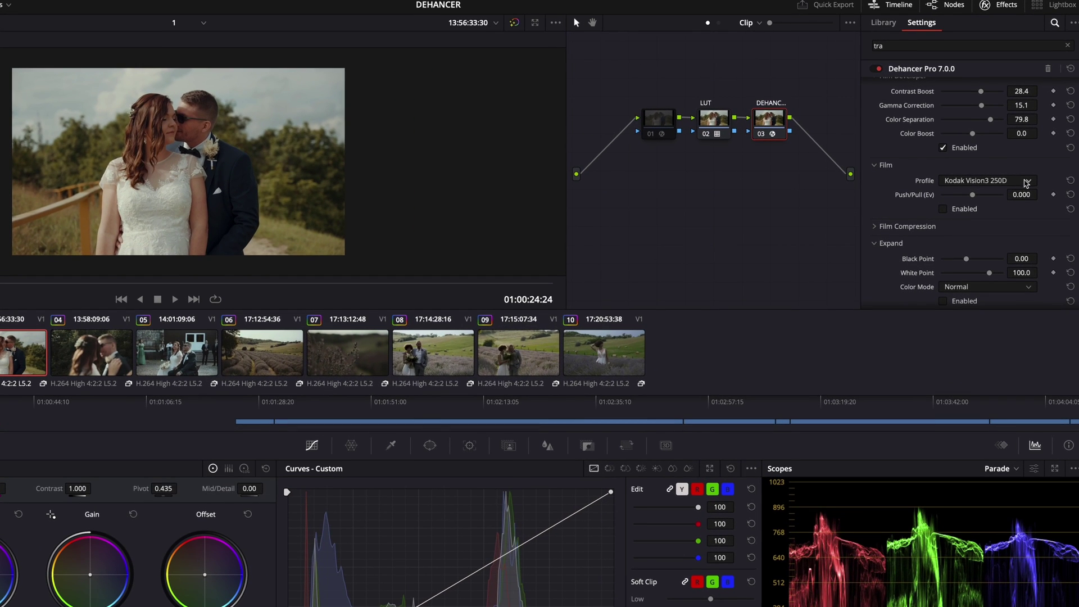
Step: Enable Dehancer's Film stage and compare film profiles such as Fujicolor Pro 400H and Kodak Gold 200, settling on Kodak Aerocolor IV 125
left_click(944, 209)
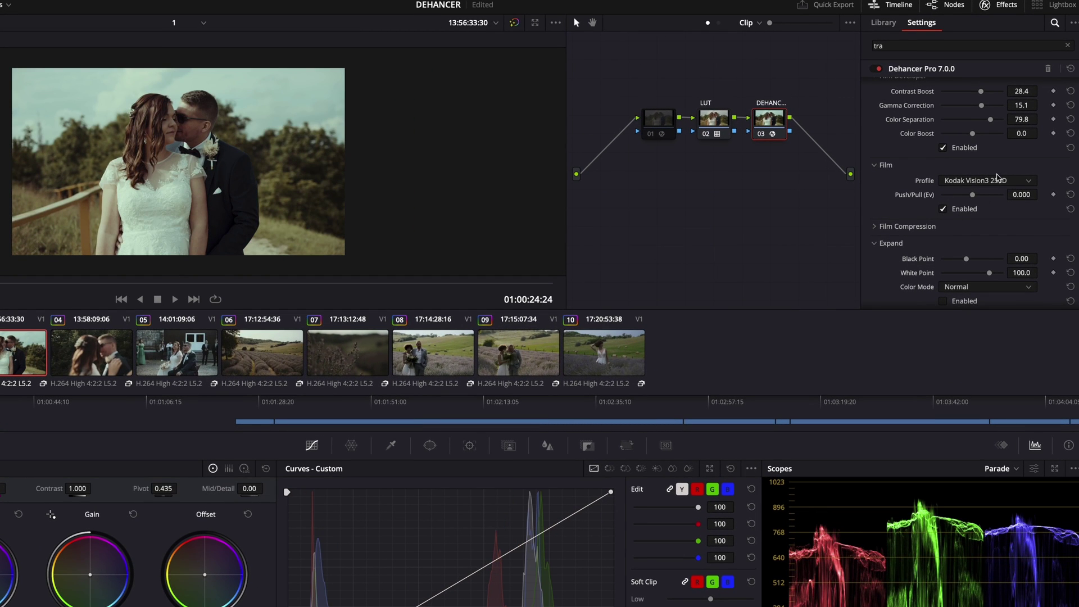
left_click(1015, 181)
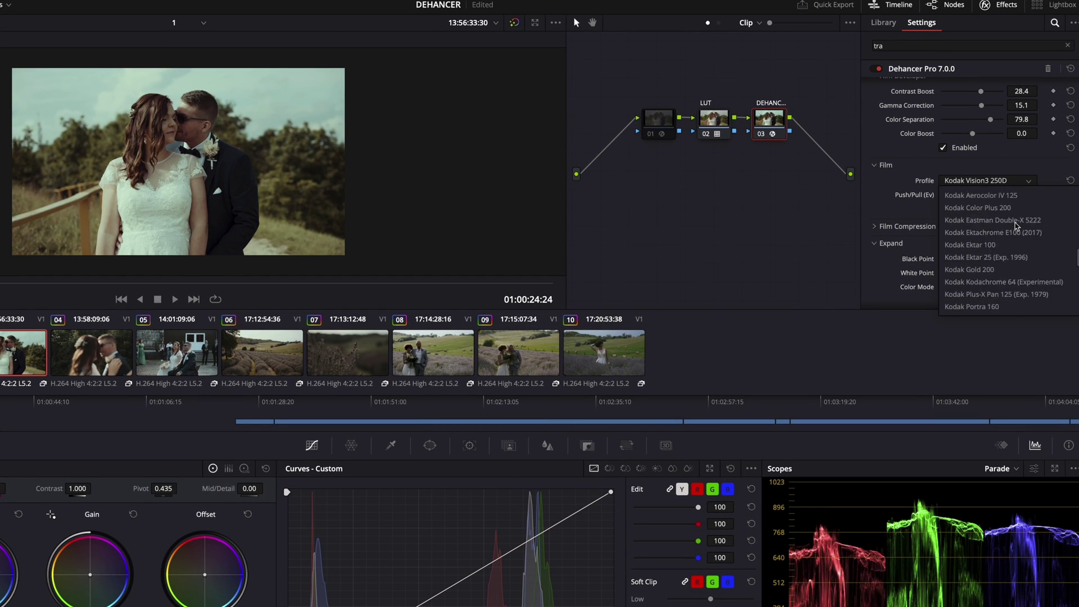
left_click(978, 208)
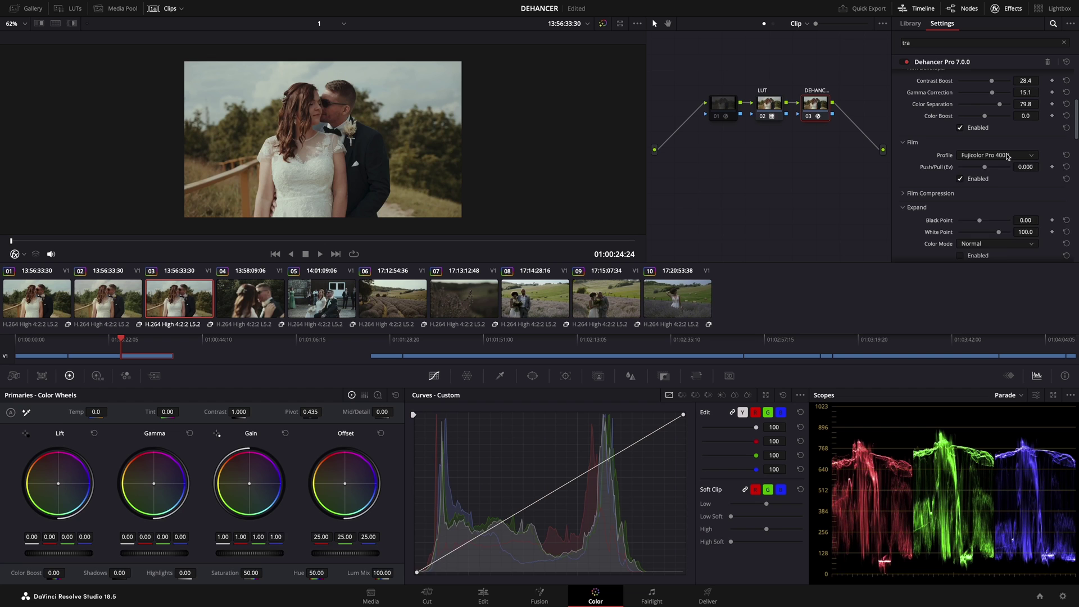
left_click(1015, 181)
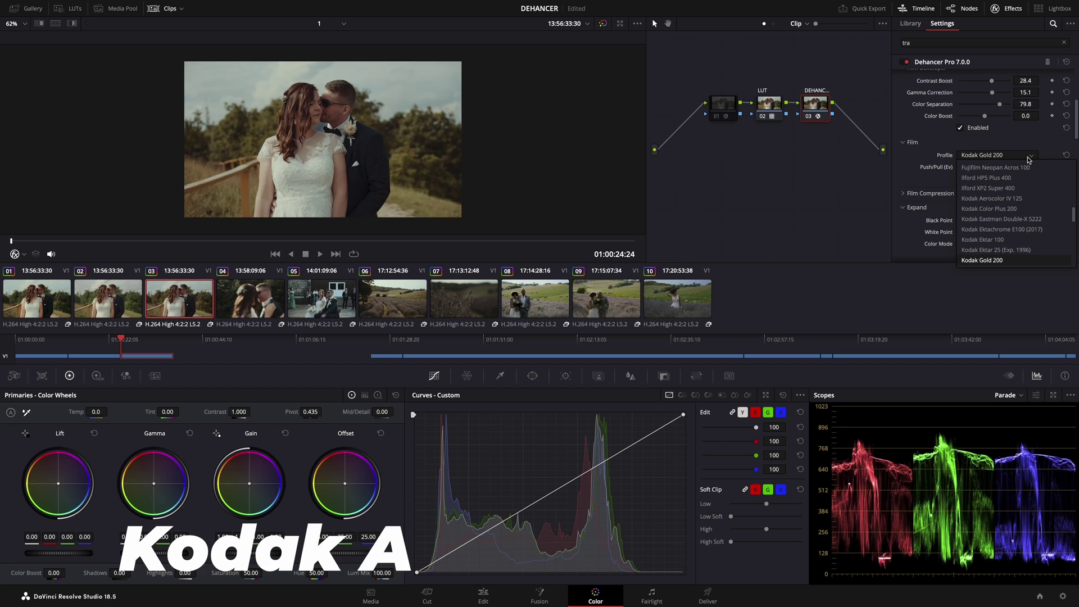
left_click(1021, 200)
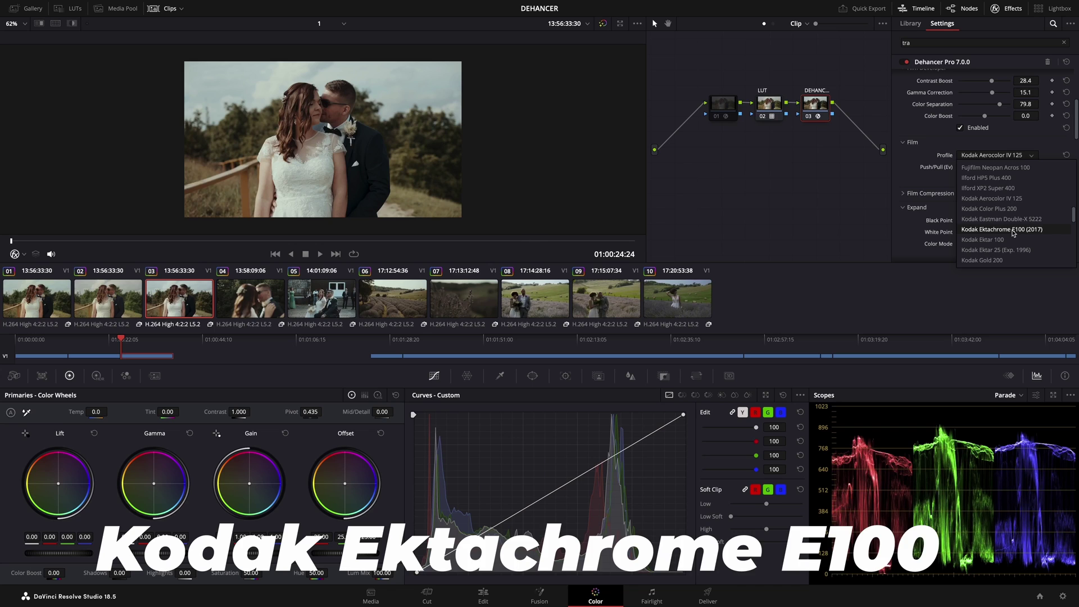
left_click(1021, 200)
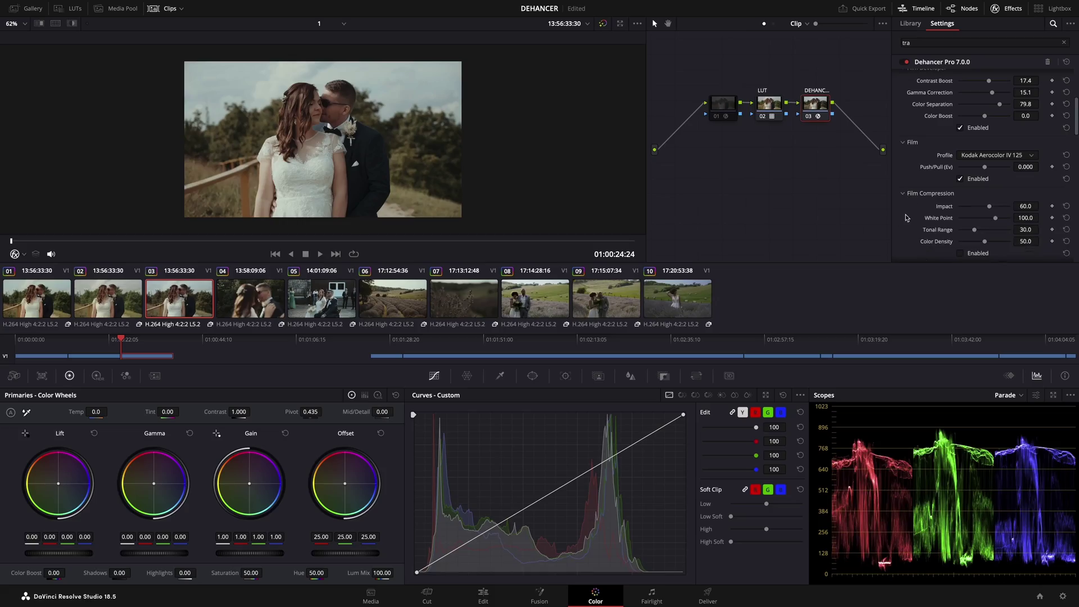
Step: Enable Film Compression with Impact 66.1 and White Point 97.5, and enable Expand while testing its Black Point
scroll(907, 217, "down", 3)
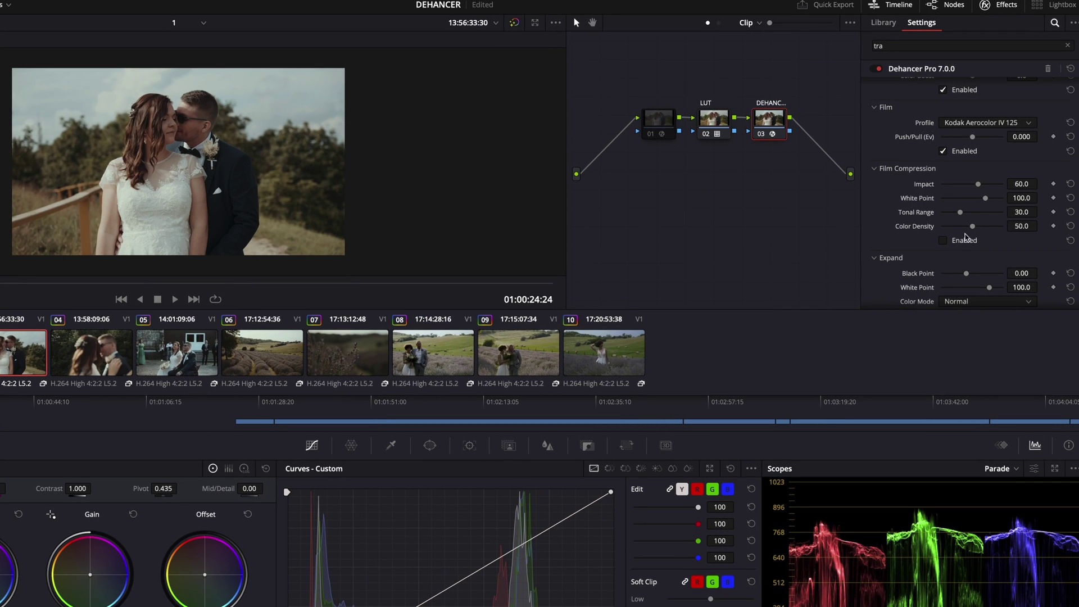
left_click(944, 241)
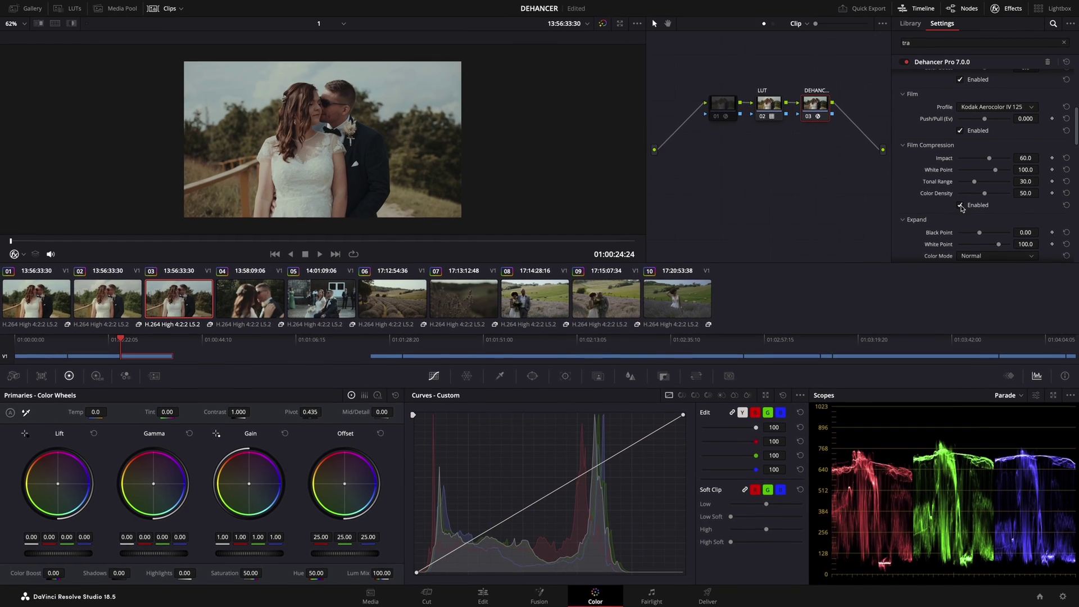
left_click_drag(990, 160, 977, 189)
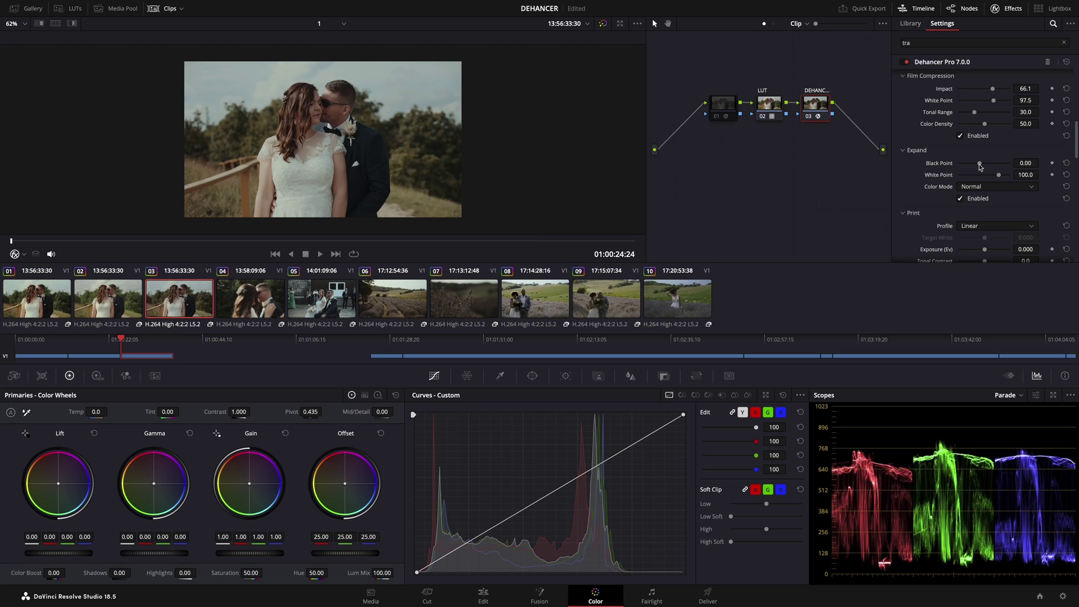
left_click_drag(980, 167, 964, 193)
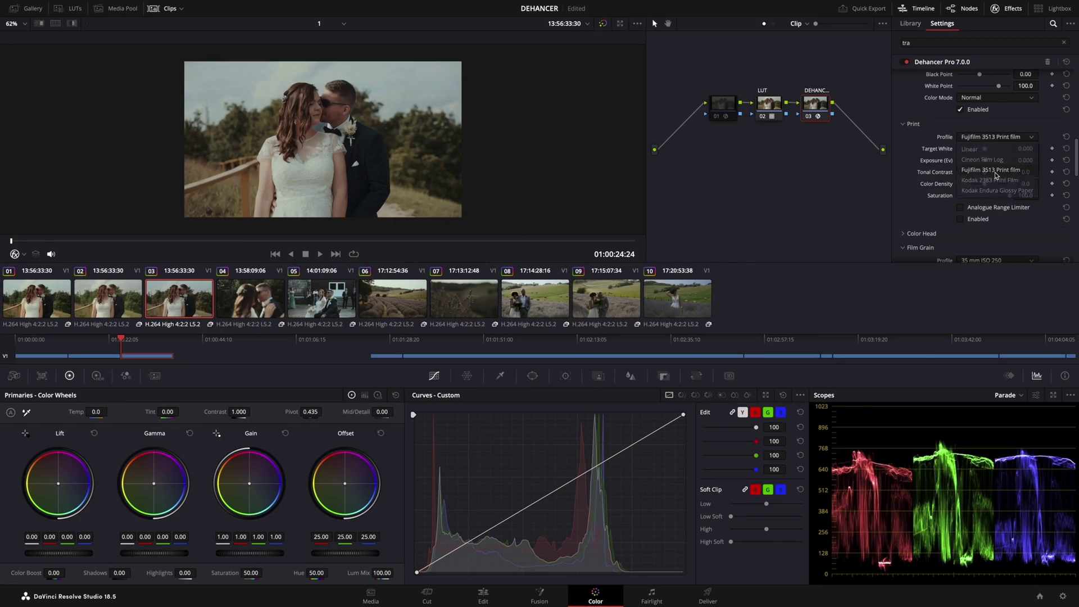
Step: Enable the Print stage and compare the Linear, Fujifilm 3513 and Kodak 2383 profiles, selecting Kodak Endura Glossy Paper
left_click(973, 149)
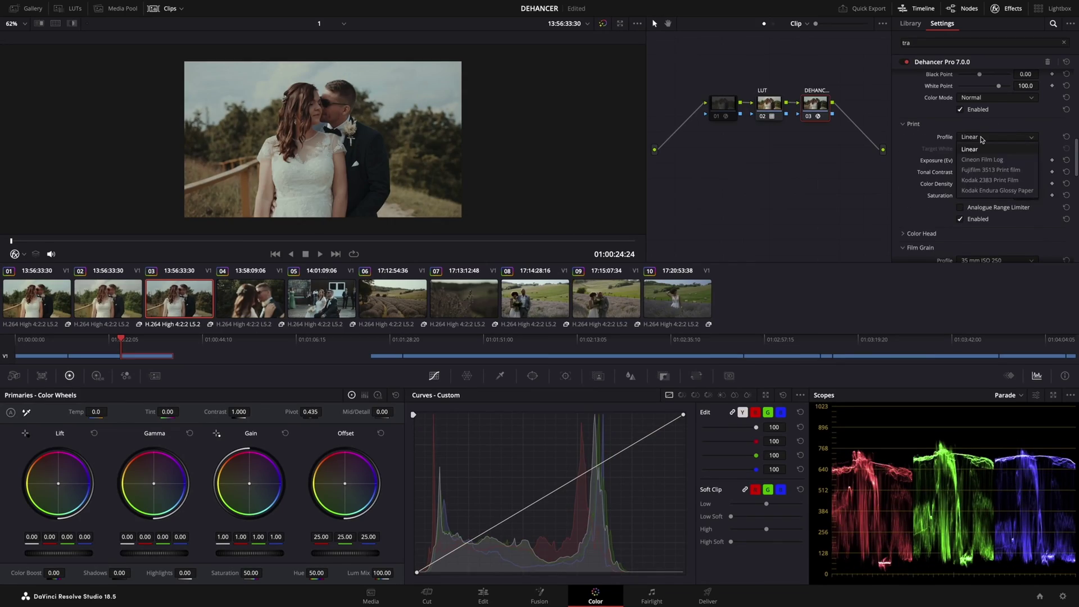
left_click(990, 169)
left_click(990, 137)
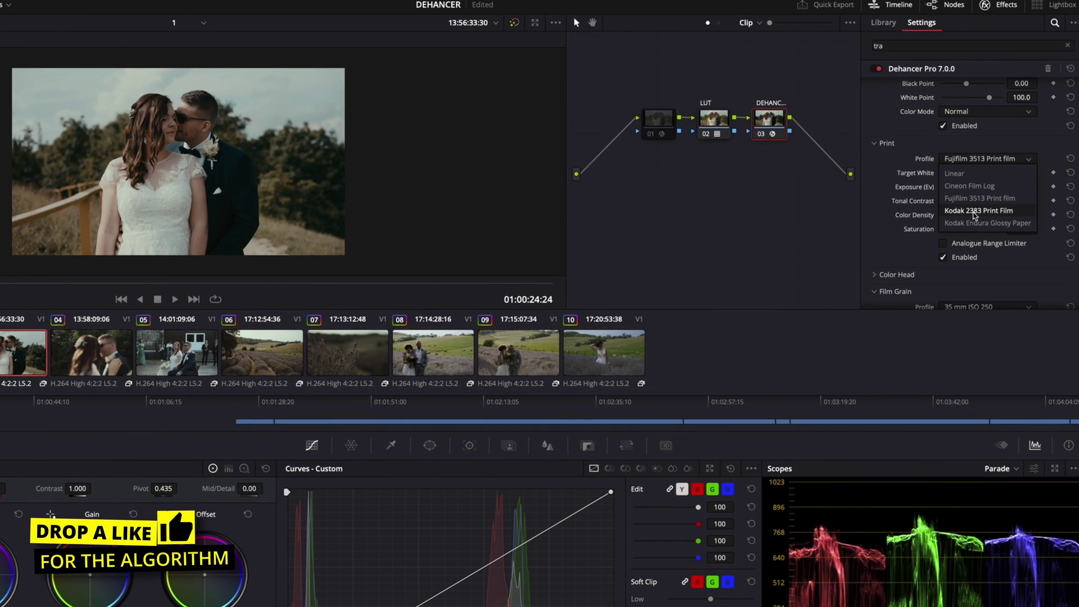
left_click(974, 211)
left_click(984, 158)
left_click(974, 223)
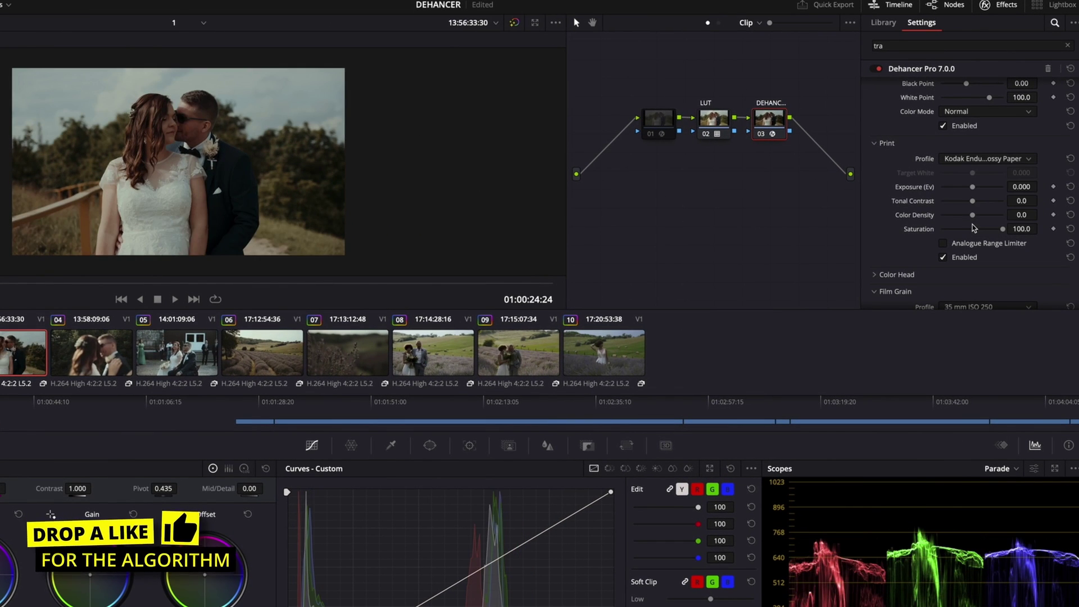
Step: Switch the Print profile to Linear and fine-tune its Exposure to 0.084 and Color Density to 8.3
left_click(983, 159)
left_click(955, 172)
scroll(895, 253, "down", 1)
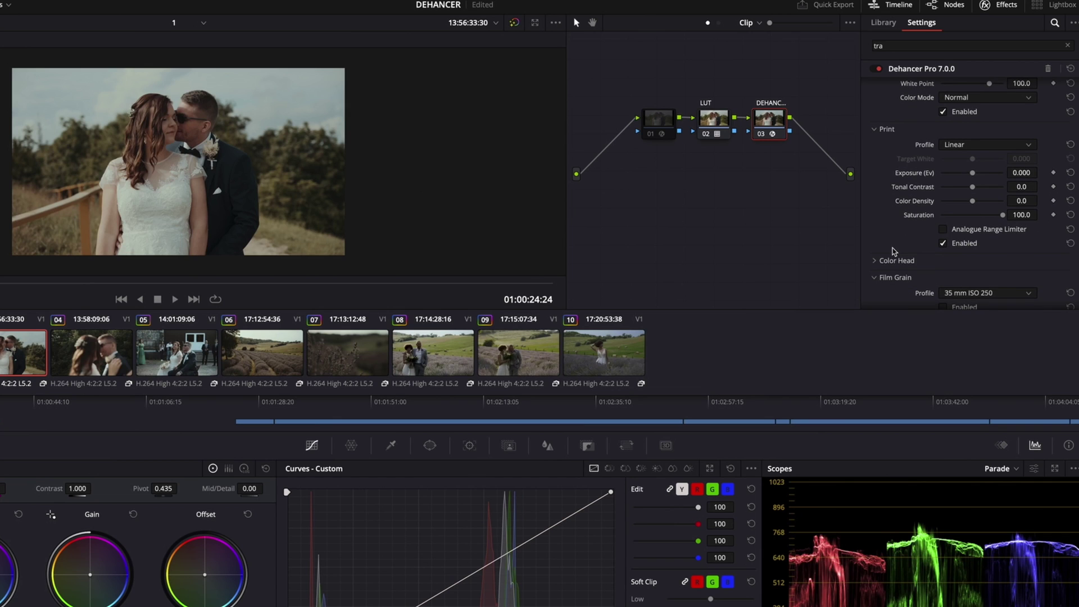
left_click_drag(972, 172, 973, 192)
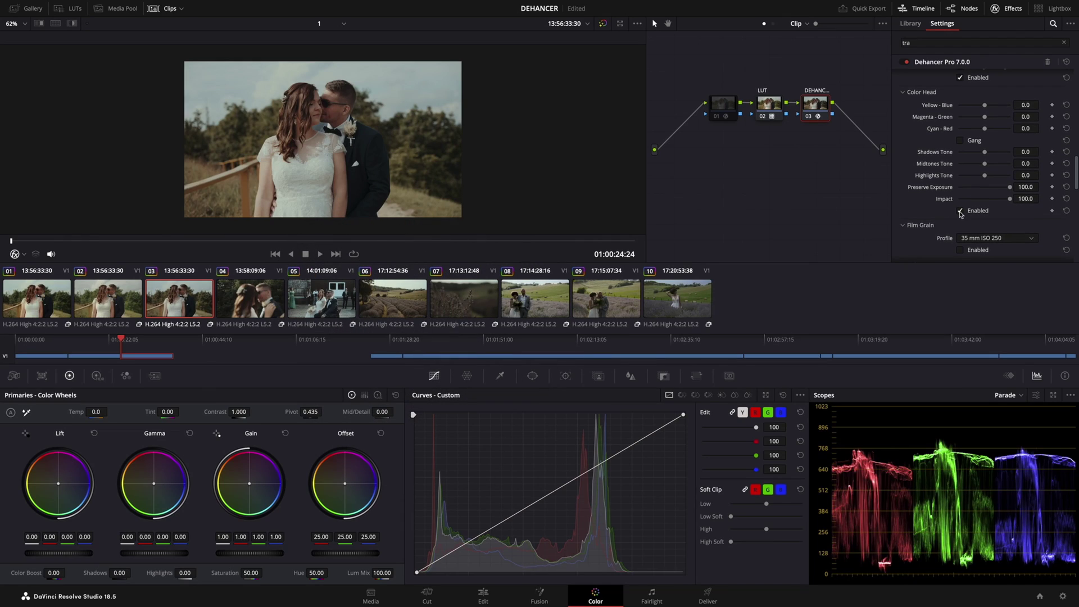
Step: Try Color Head toning with Shadows Tone -15.6, Midtones Tone -2.8 and Highlights Tone -11.9, and disable the stage again
left_click_drag(985, 106, 985, 108)
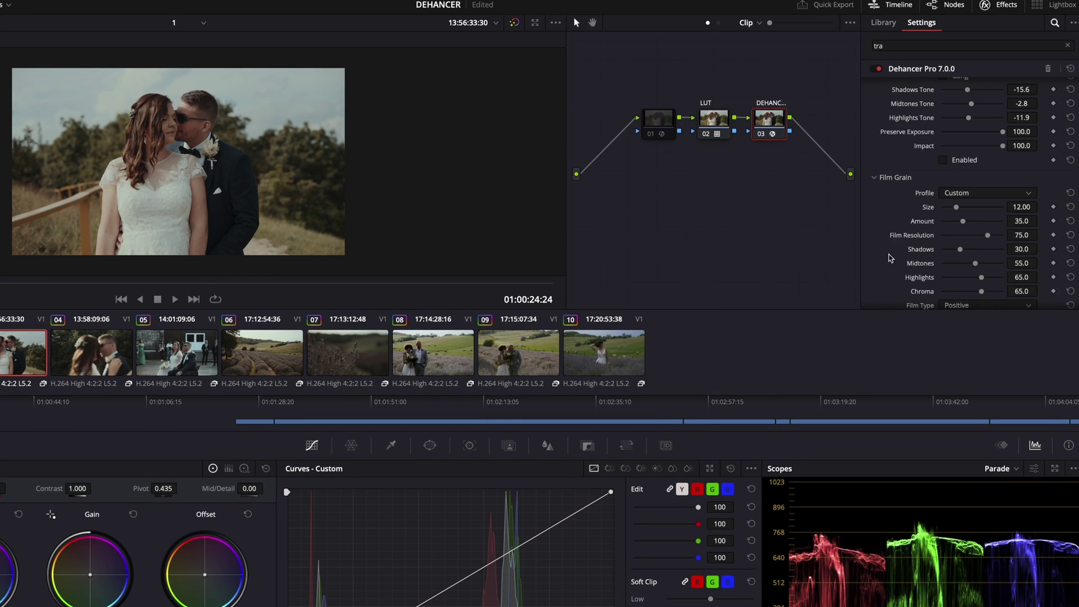
Step: Enable Film Grain, try the Custom profile with Midtones at 13.8, and choose the 35 mm ISO 250 profile
scroll(890, 259, "down", 2)
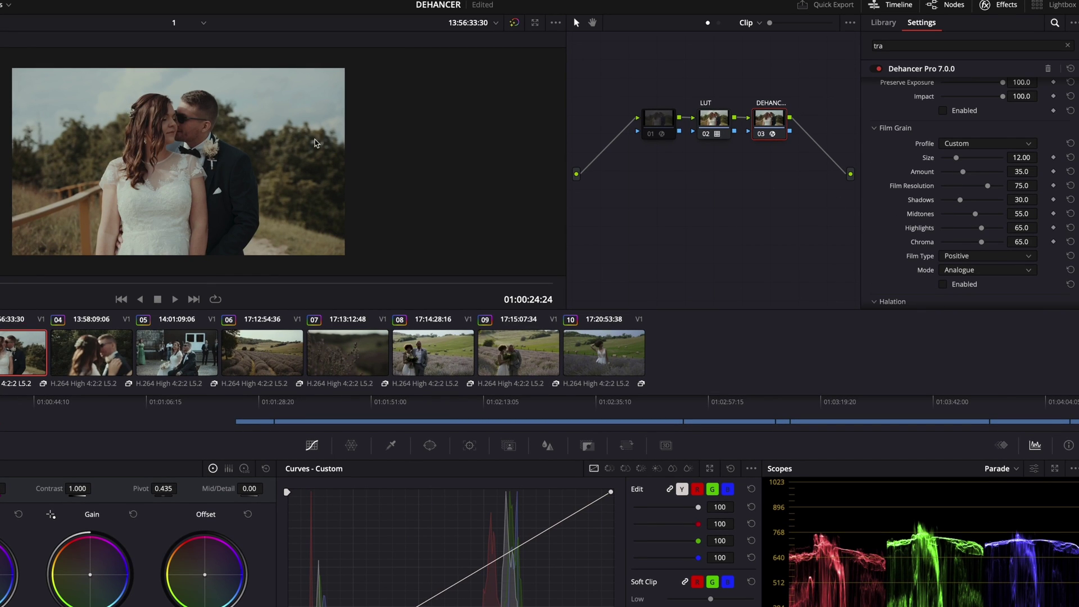
left_click(943, 284)
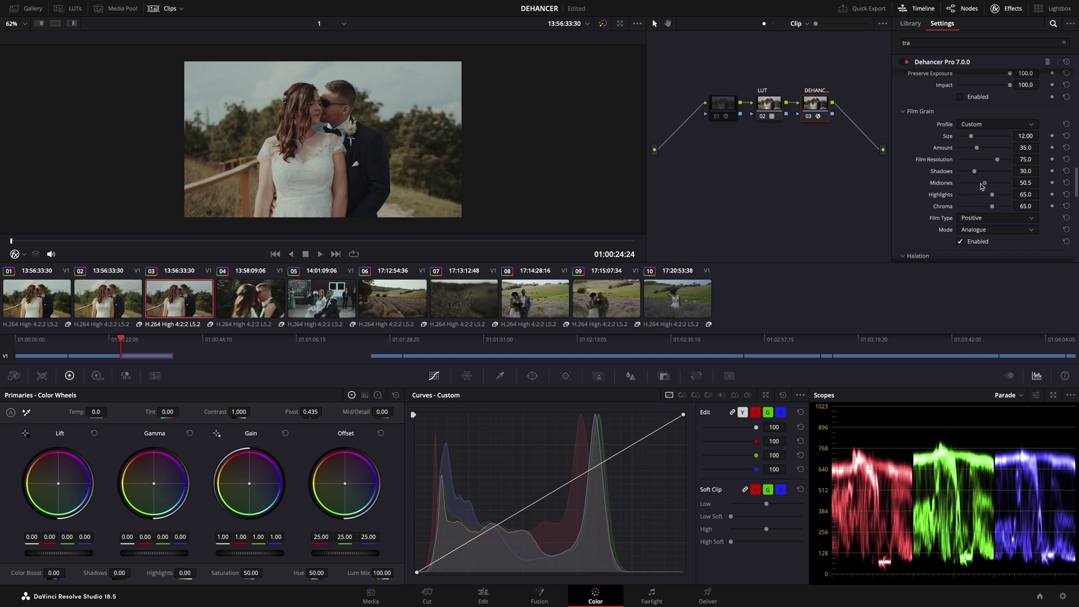
left_click_drag(983, 186, 967, 187)
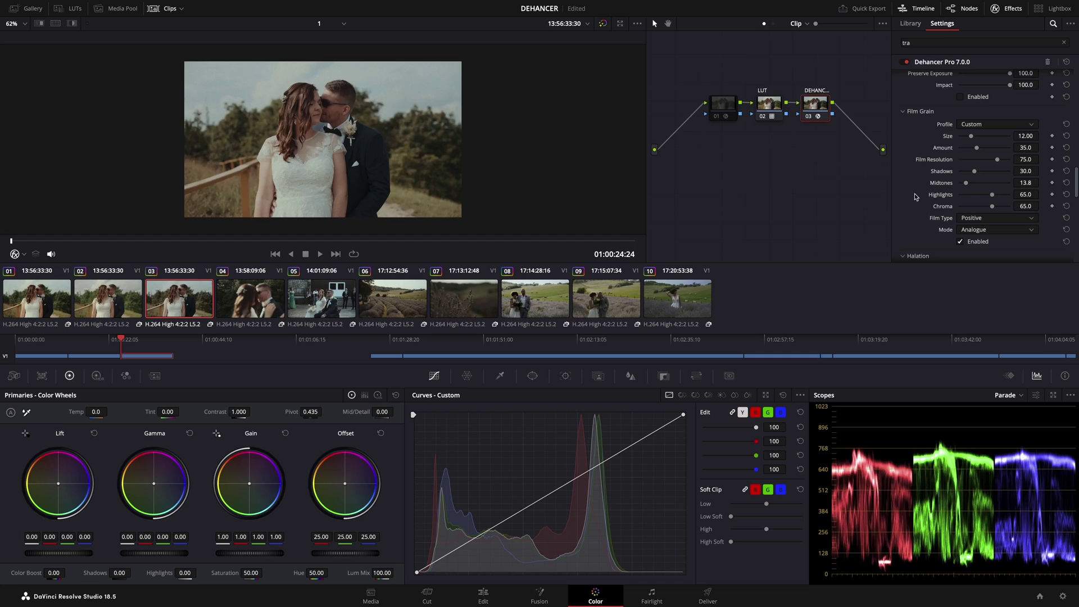
left_click(975, 122)
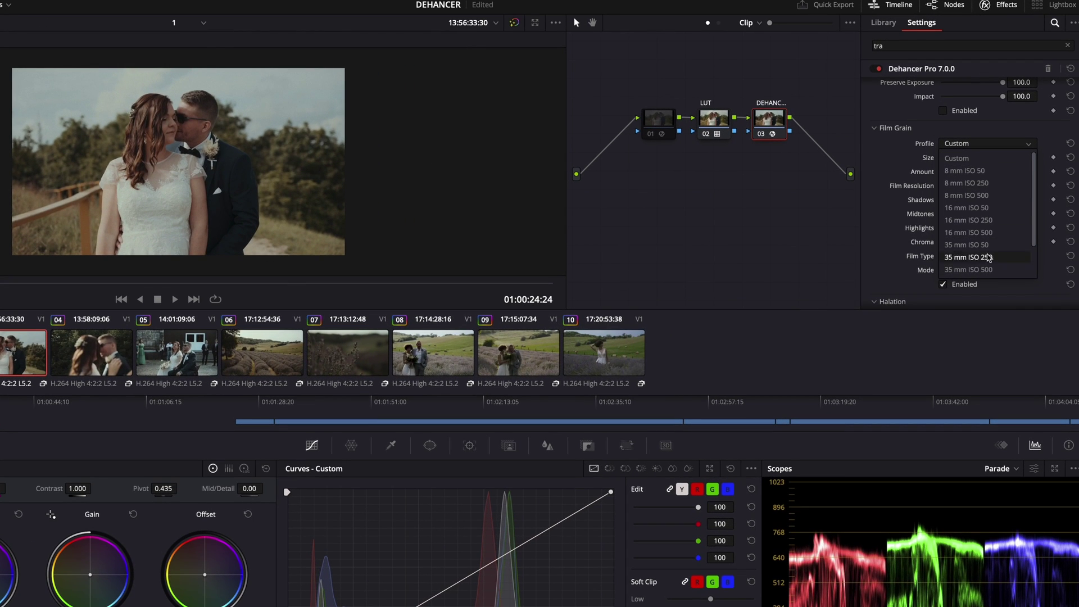
left_click(989, 257)
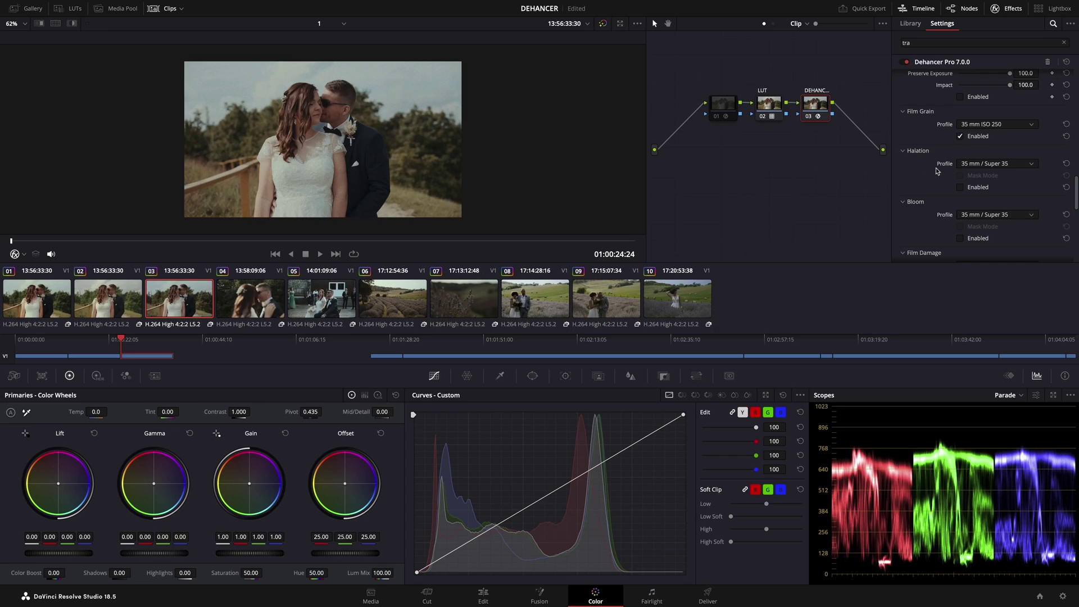
Step: Enable Halation with the 35 mm / Super 35 profile and inspect its effect in full-screen Mask Mode, leaving Mask Mode off
left_click(961, 188)
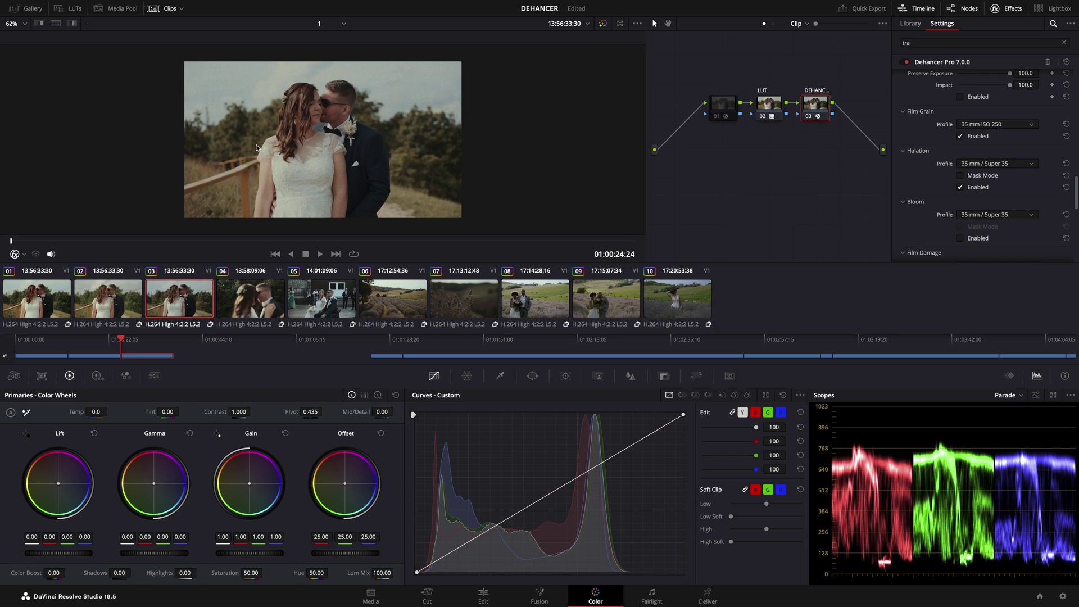
left_click(961, 176)
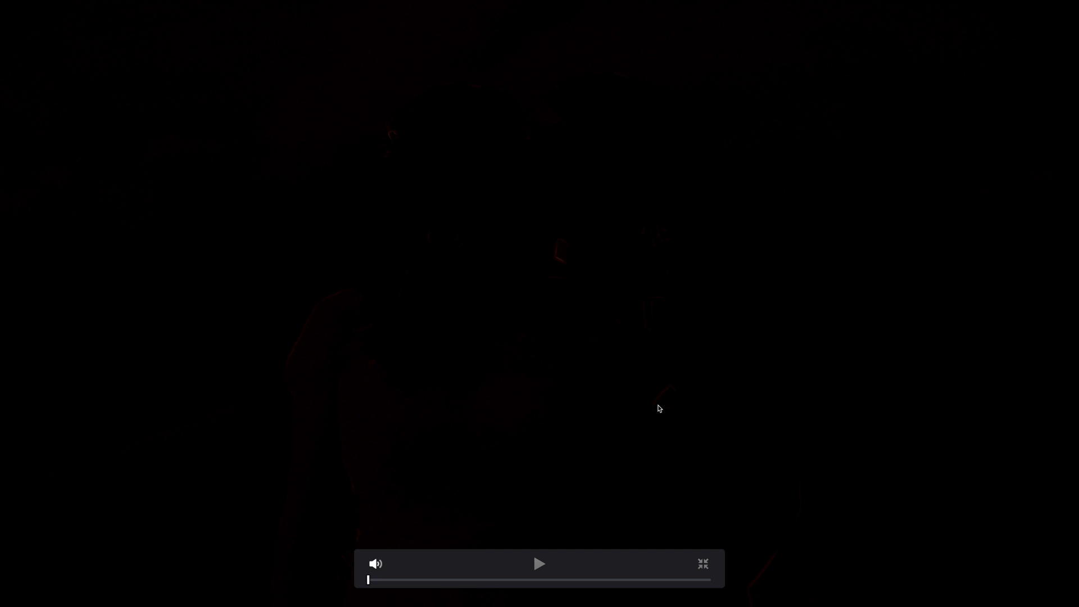
key("Escape")
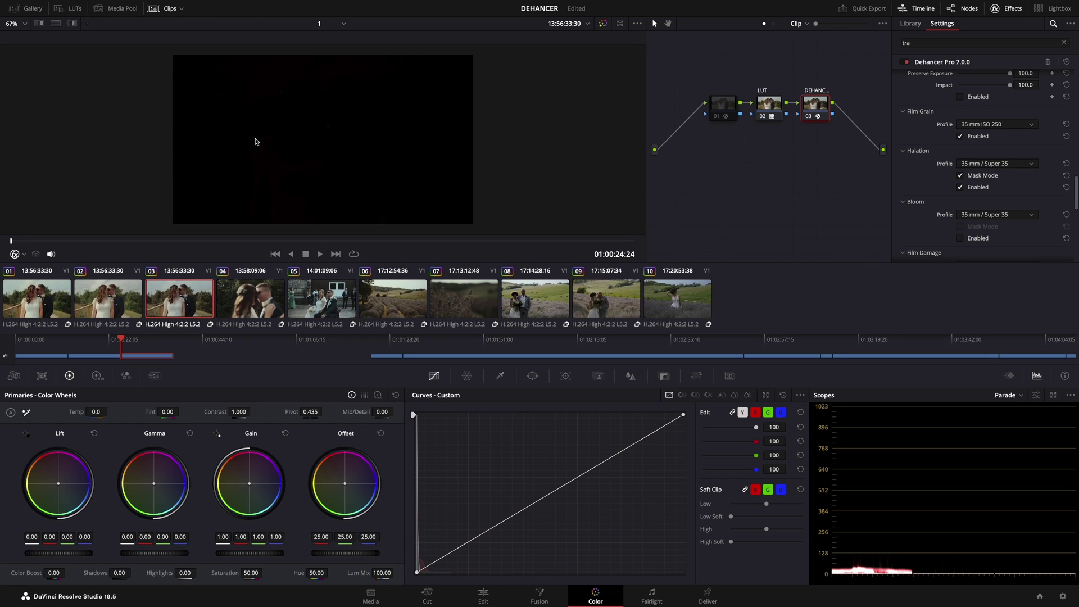
left_click(960, 176)
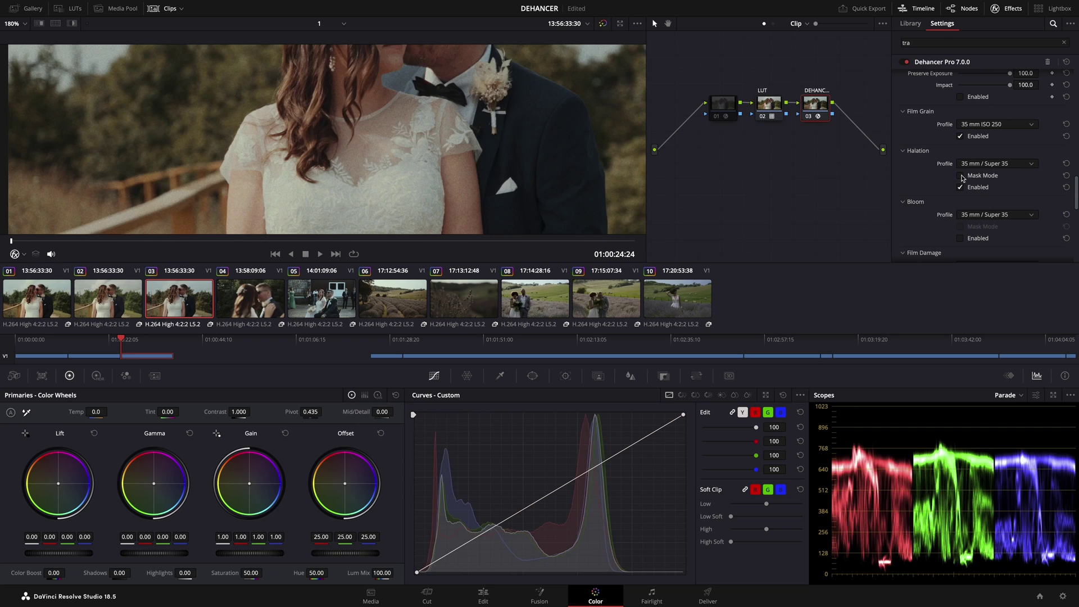
left_click(960, 176)
left_click(961, 176)
left_click(961, 176)
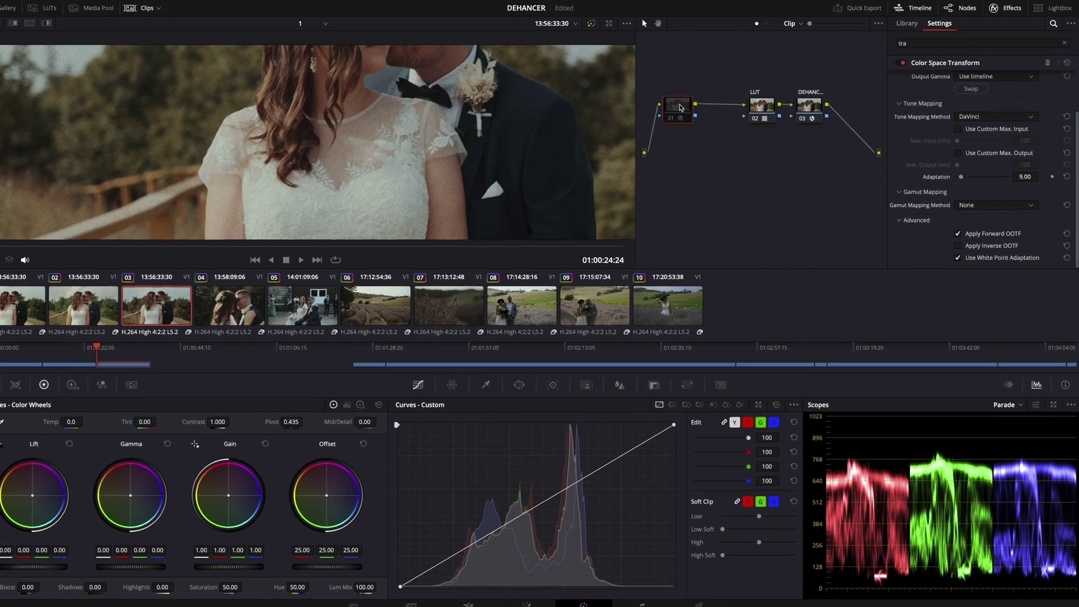
Step: Try Resolve's own Halation effect on a new node before the LUT node and toggle it for comparison
left_click(911, 23)
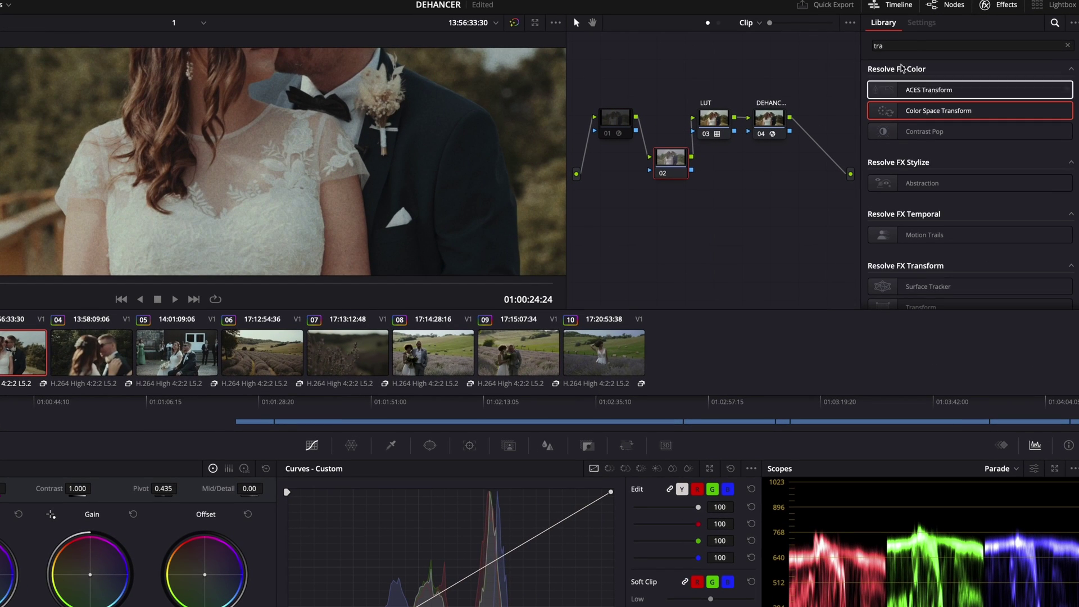
key("BackSpace")
key("BackSpace")
key("BackSpace")
type("halation")
left_click_drag(918, 90, 669, 163)
scroll(927, 119, "up", 2)
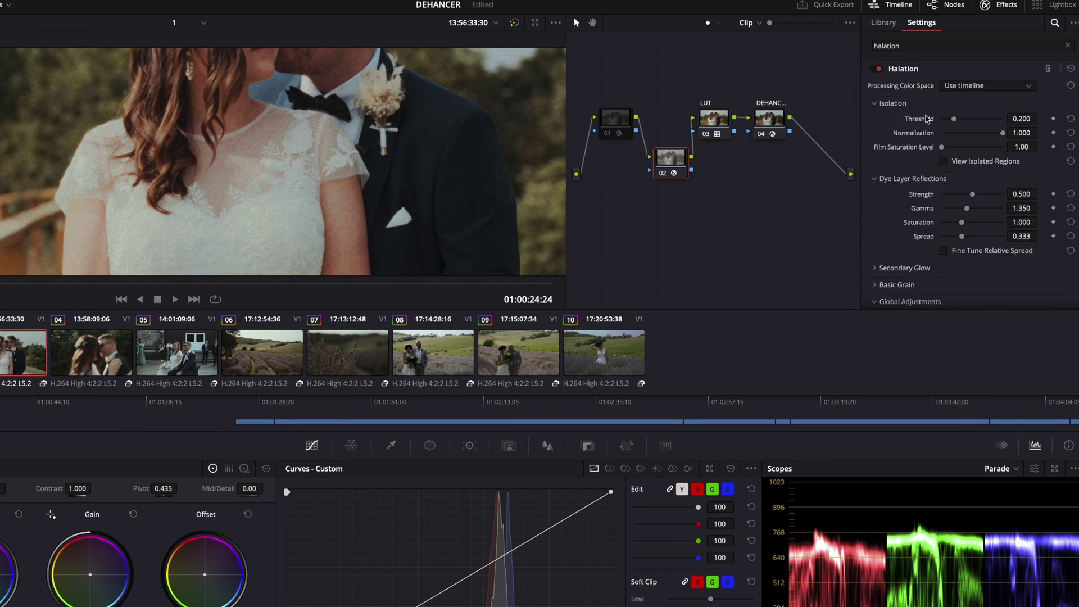
left_click(877, 70)
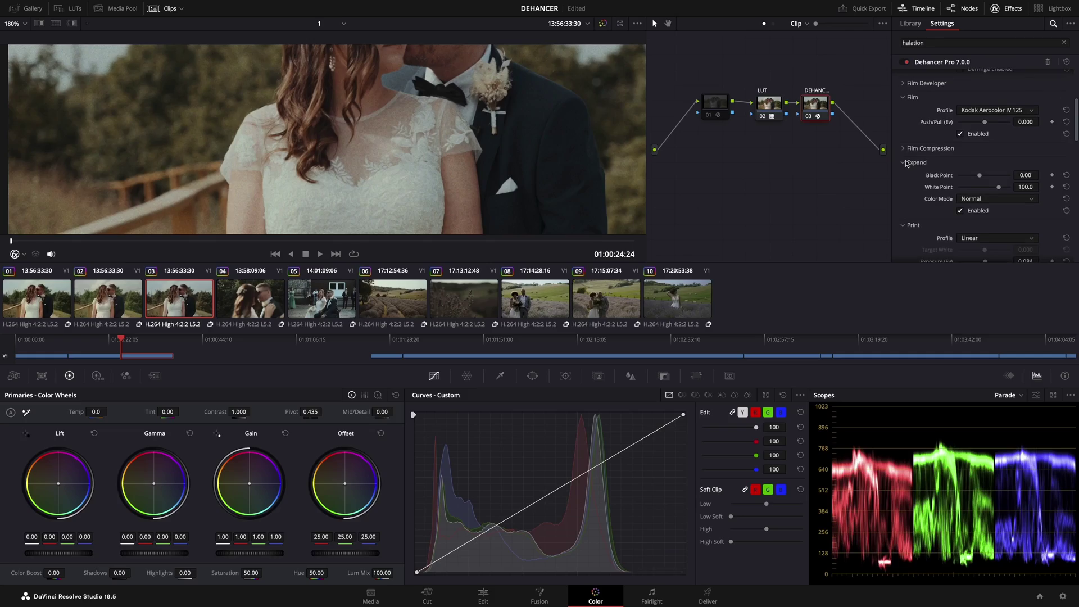
Step: Re-enable Dehancer's Halation and enable Bloom with the 35 mm / Super 35 profile, comparing the effect on the couple up close
scroll(907, 163, "down", 6)
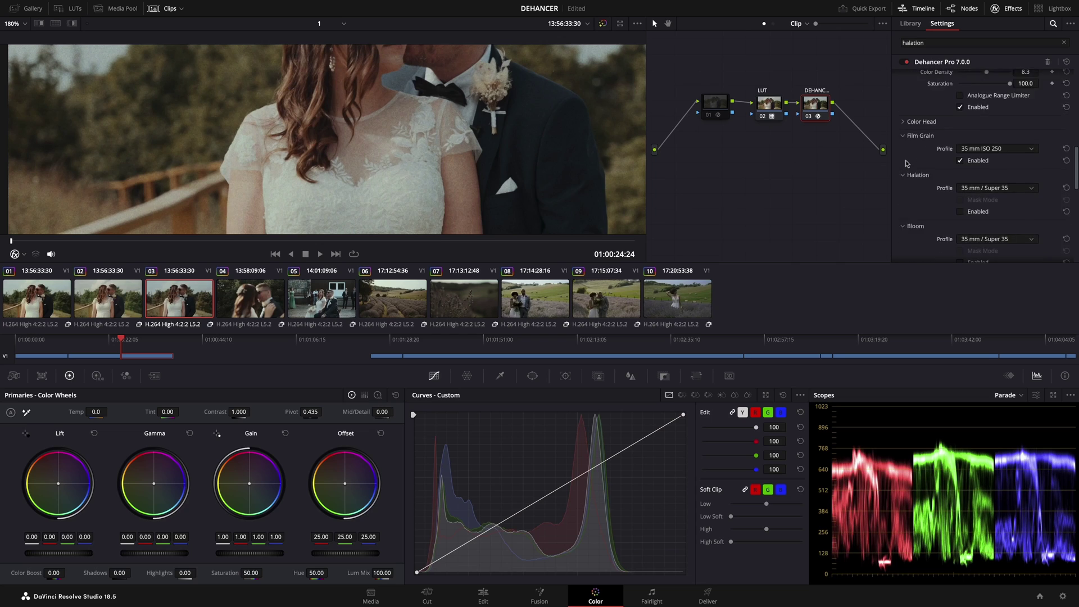
scroll(928, 159, "down", 1)
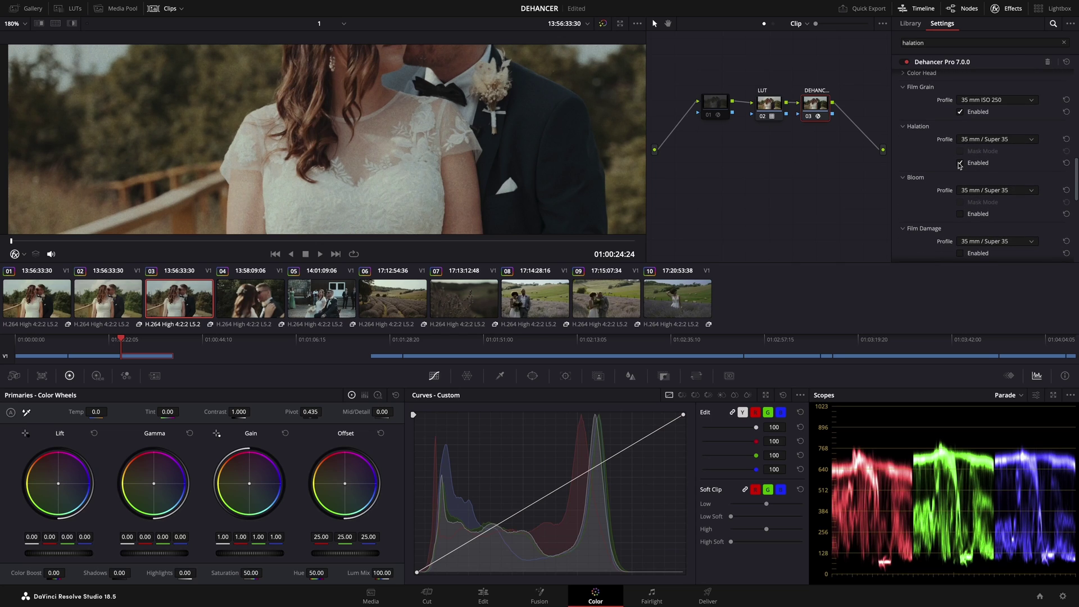
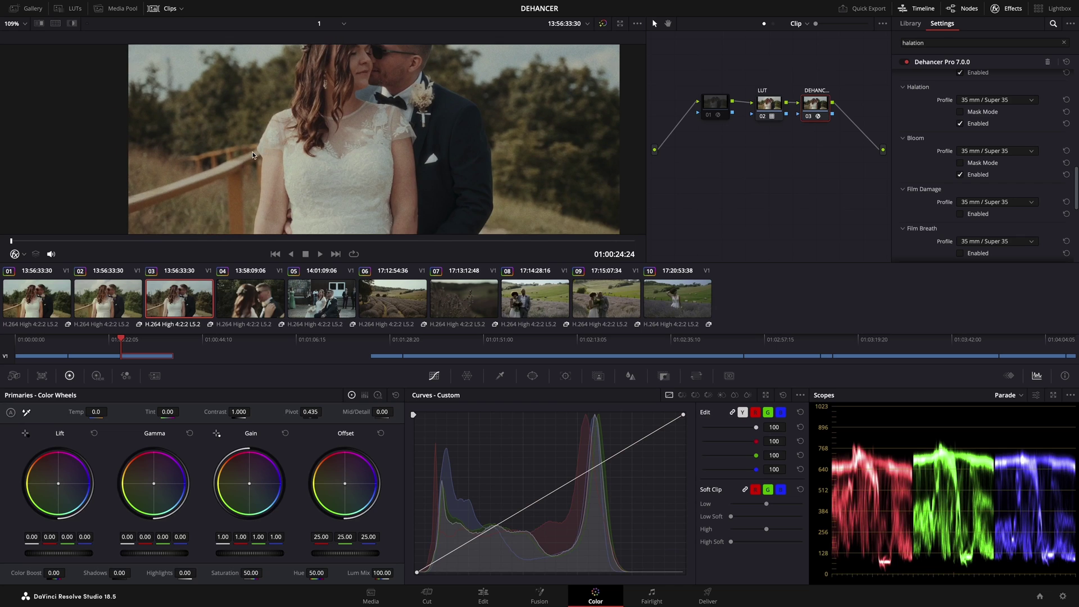
scroll(256, 145, "up", 4)
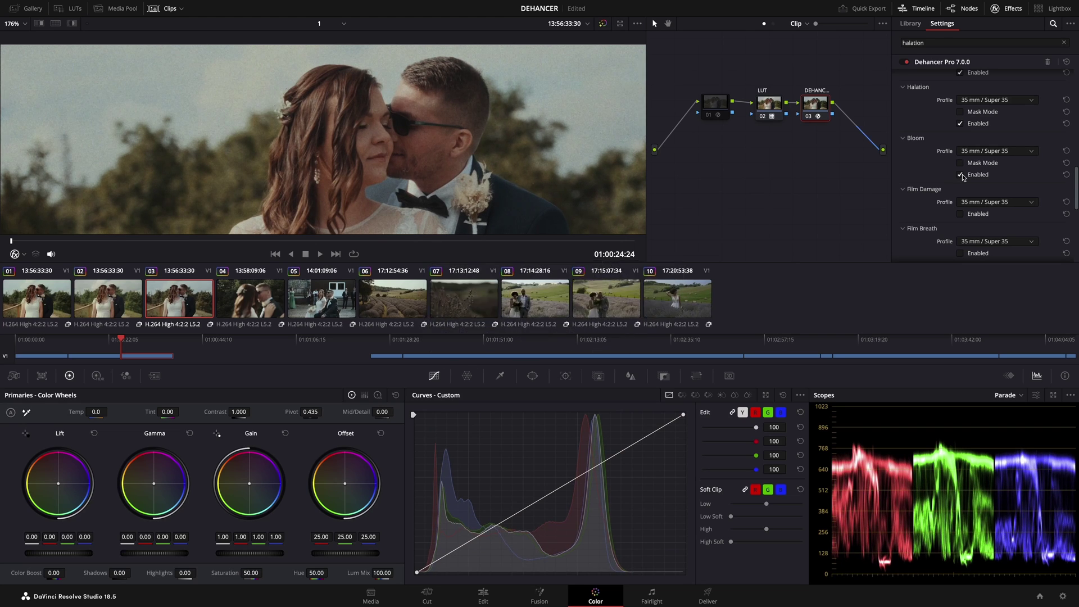
scroll(520, 167, "down", 5)
Step: Inspect the Bloom mask full screen and turn its Mask Mode back off
key("ctrl+f")
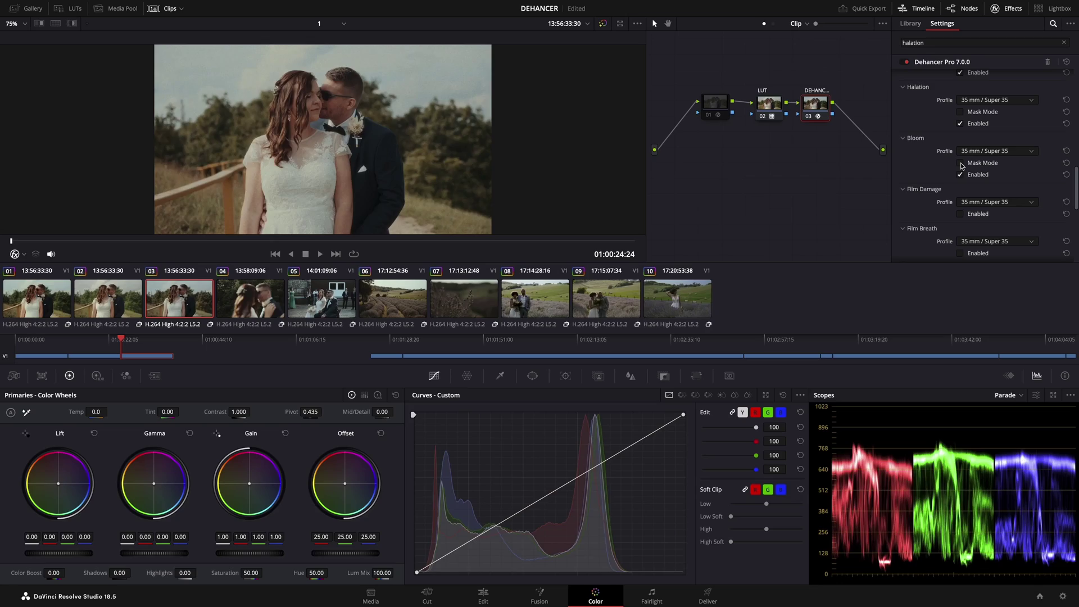
key("ctrl+f")
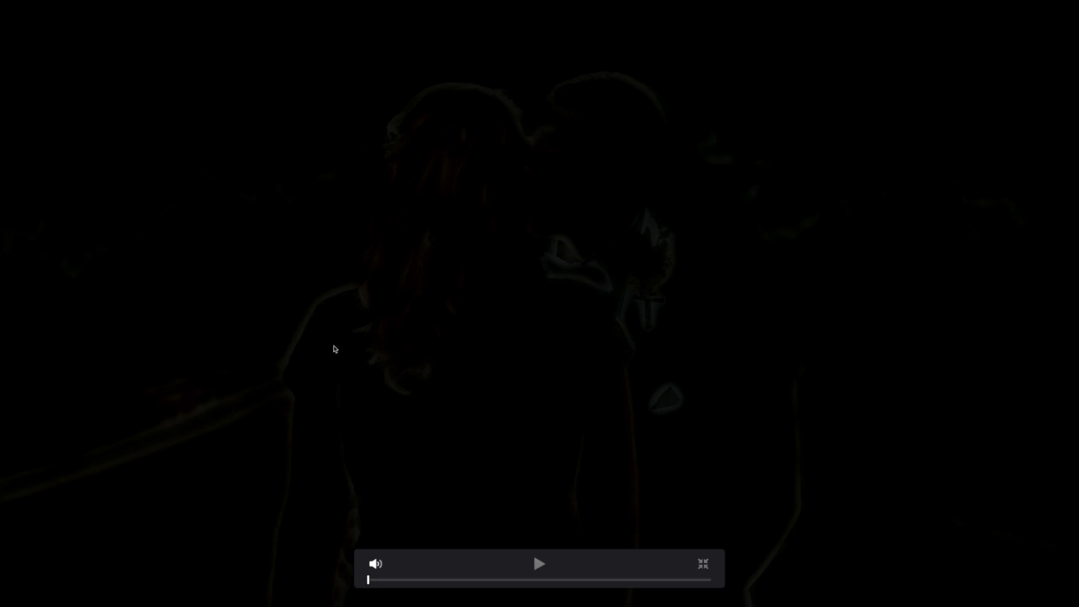
key("Escape")
left_click(963, 165)
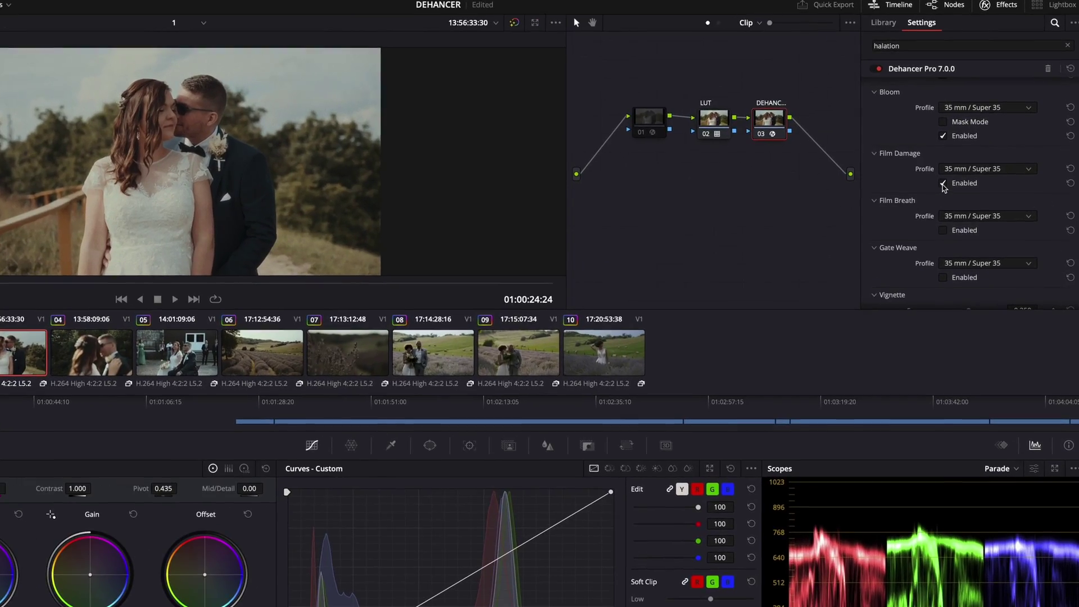
Step: Enable Film Damage and compare the 16 mm / Super 16 and 8 mm / Super 8 profiles
left_click(988, 169)
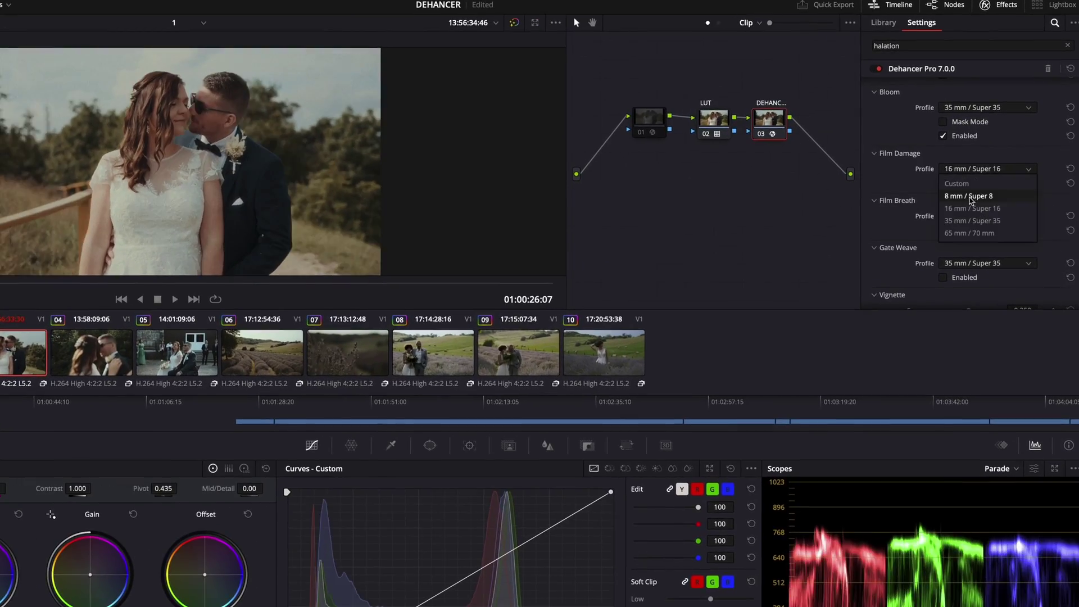
left_click(970, 197)
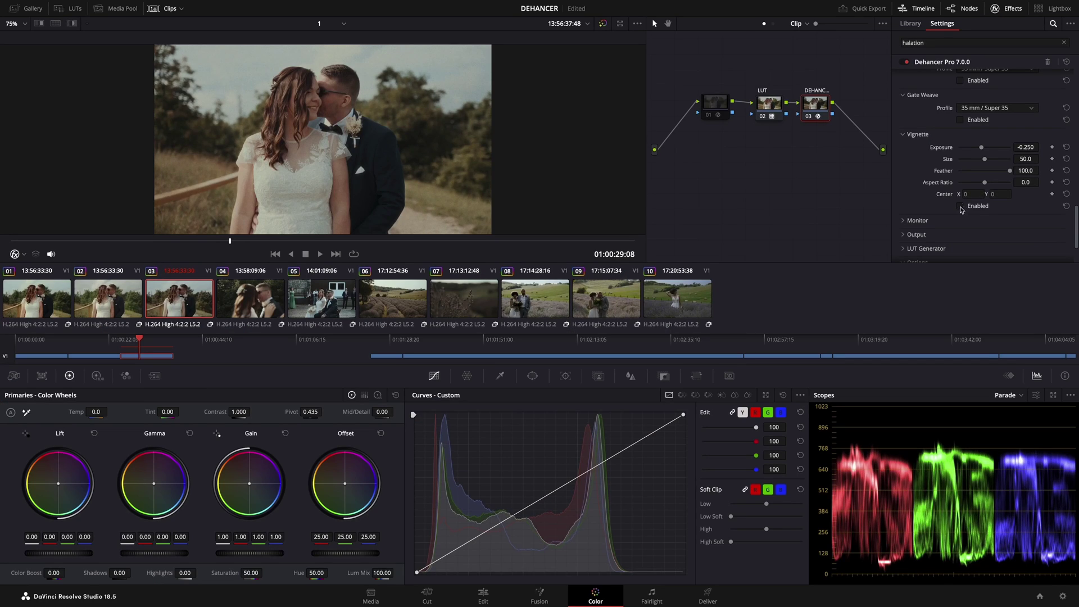
Step: Try a vignette with Exposure -0.422, Size 82.6, Feather 100 and Aspect Ratio -19.3, disable it, and test reducing Total Impact
left_click(960, 206)
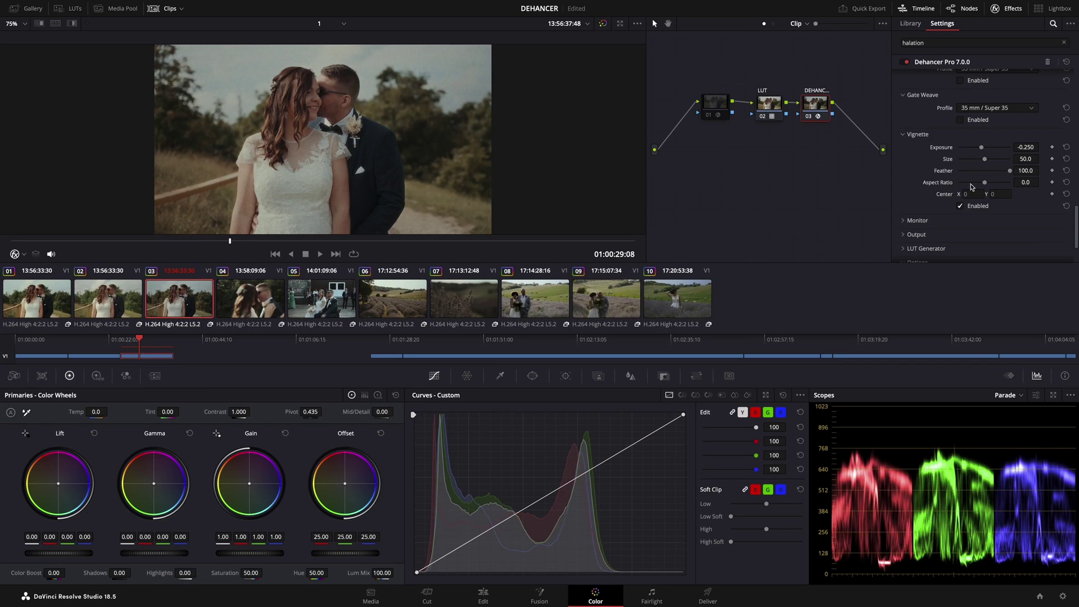
left_click_drag(983, 148, 966, 148)
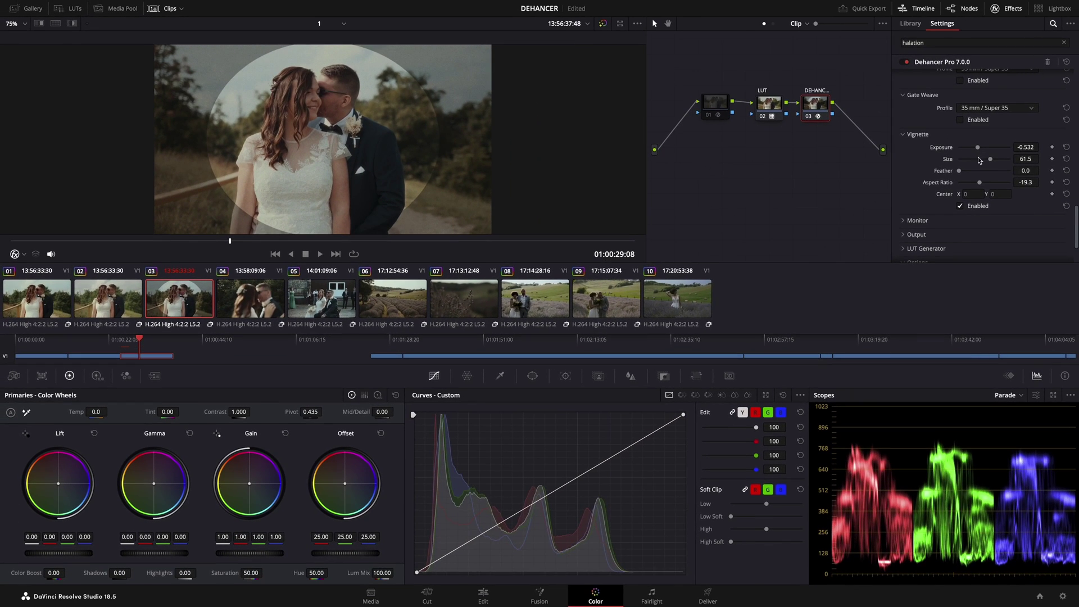
left_click_drag(1078, 201, 1078, 202)
left_click_drag(998, 171, 979, 149)
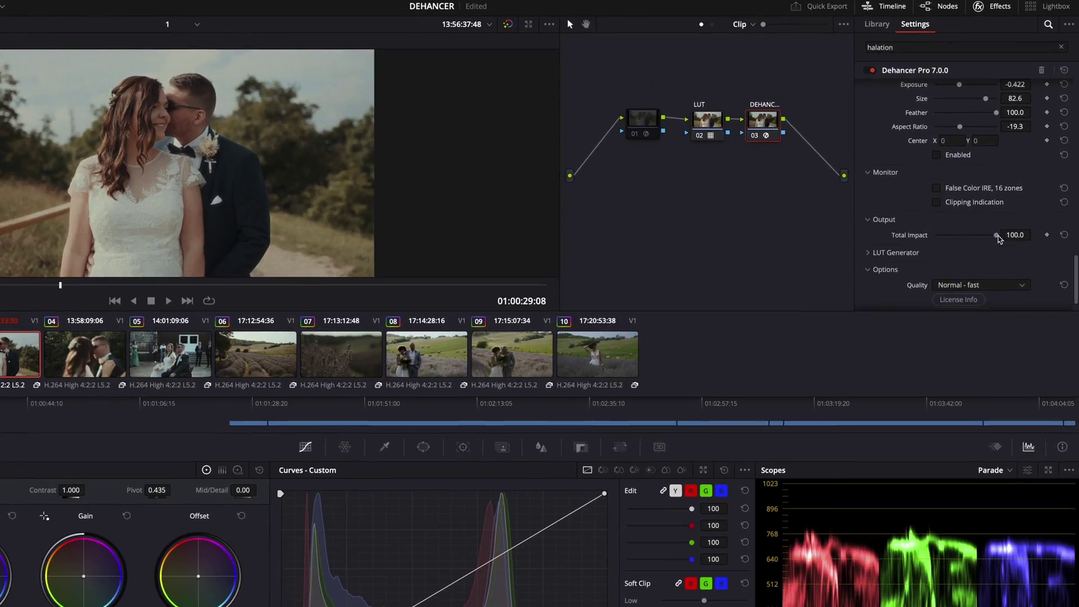
mouse_move(997, 235)
left_mouse_down()
mouse_move(938, 236)
mouse_move(992, 236)
left_mouse_up()
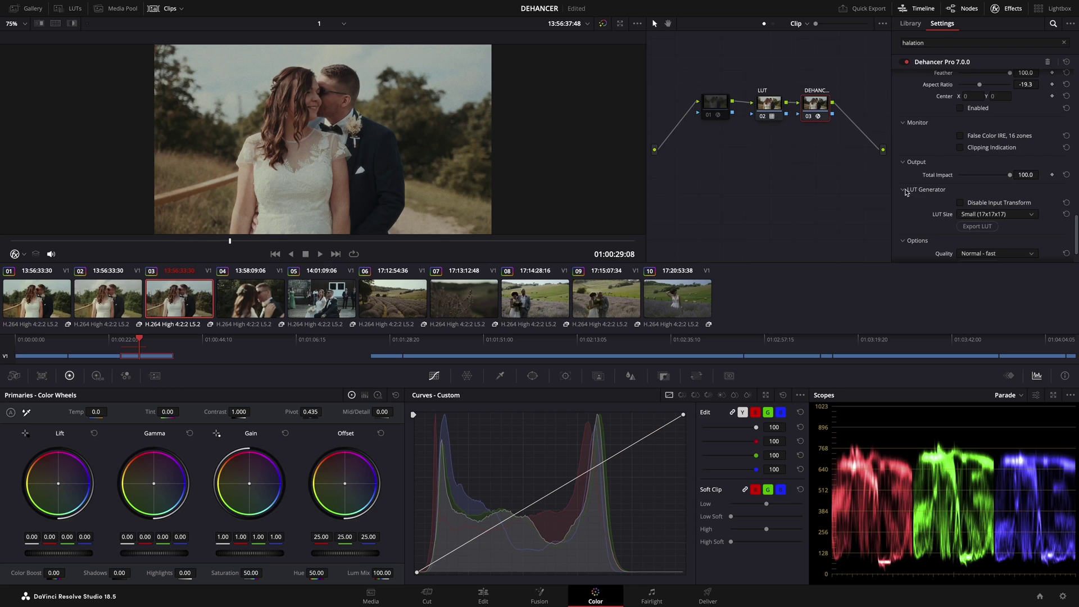
Step: Export the Dehancer look as a Normal (33x33x33) LUT with Disable Input Transform on, saving it to the Desktop
scroll(928, 192, "down", 1)
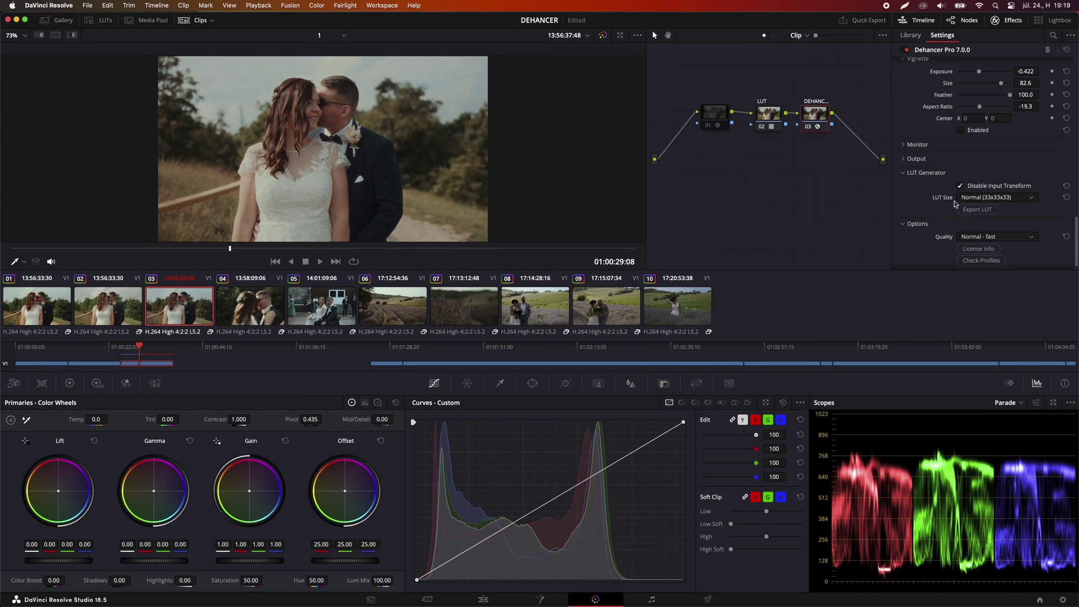
left_click(965, 212)
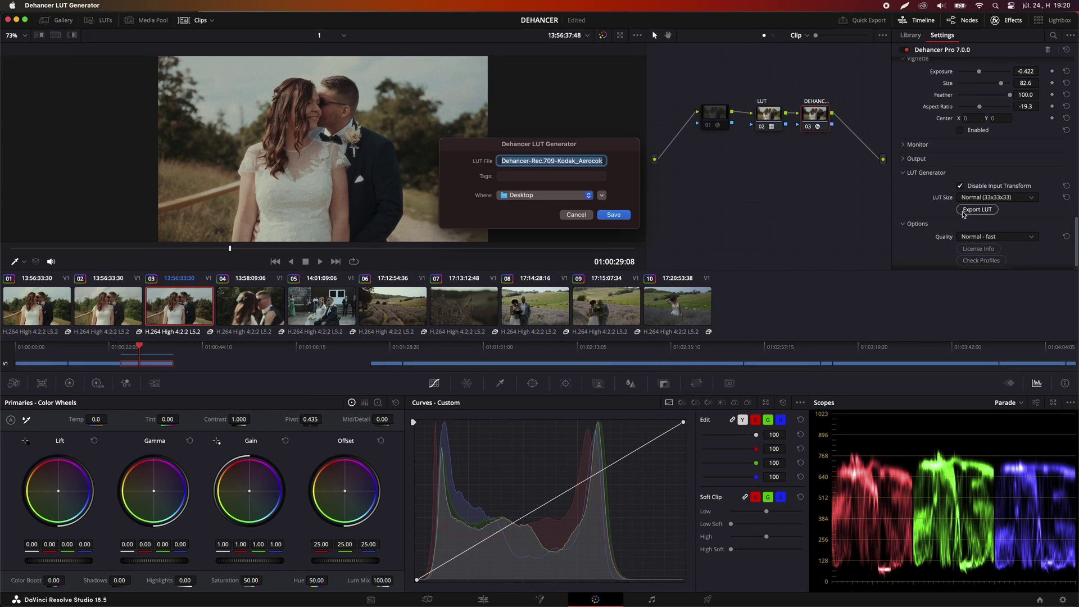
left_click(612, 215)
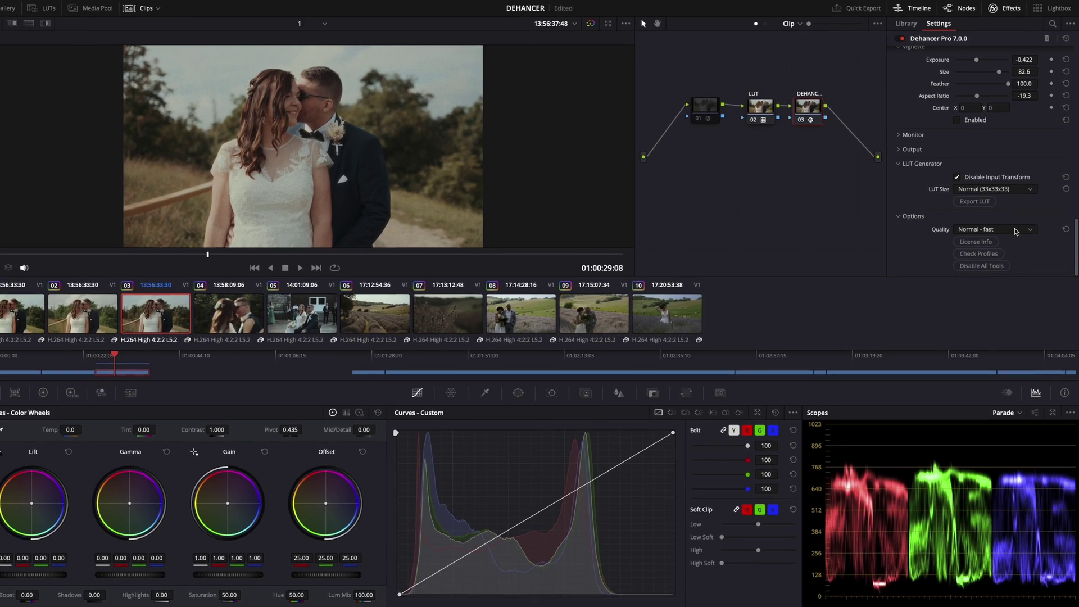
Step: Check the Normal - fast and High - slow choices for Dehancer's processing quality
left_click(1017, 224)
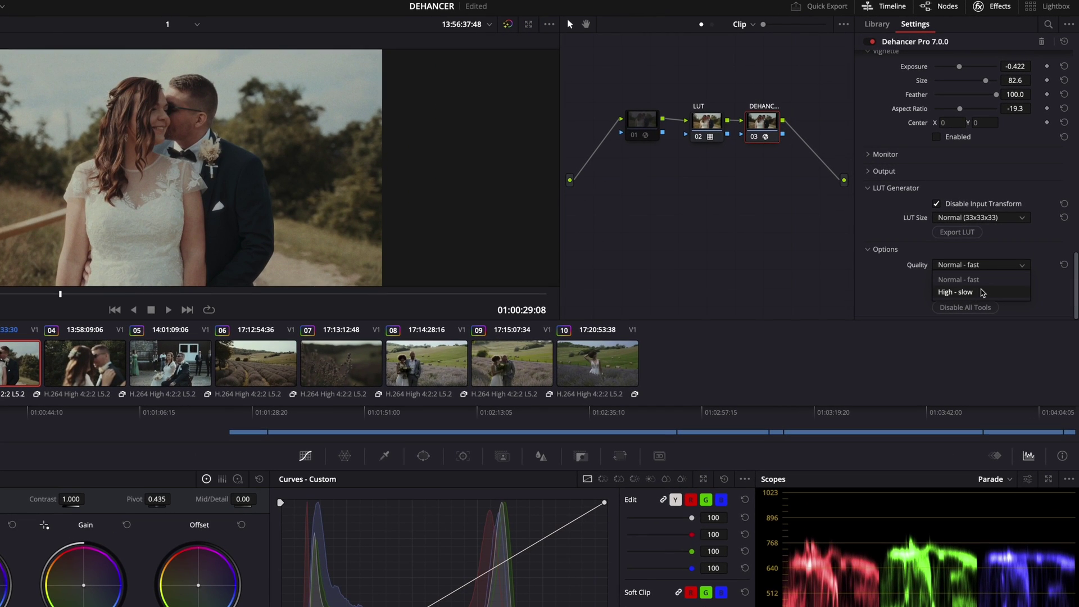
left_click(960, 267)
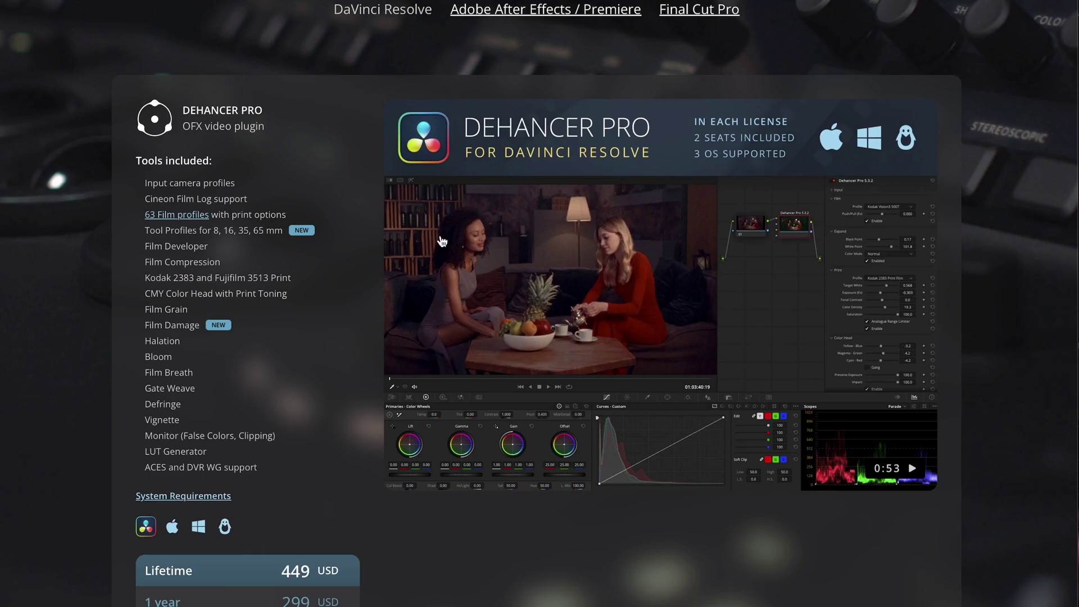
Step: Switch to the Dehancer website and review the Dehancer Pro for DaVinci Resolve tools and licence prices
scroll(442, 241, "down", 1)
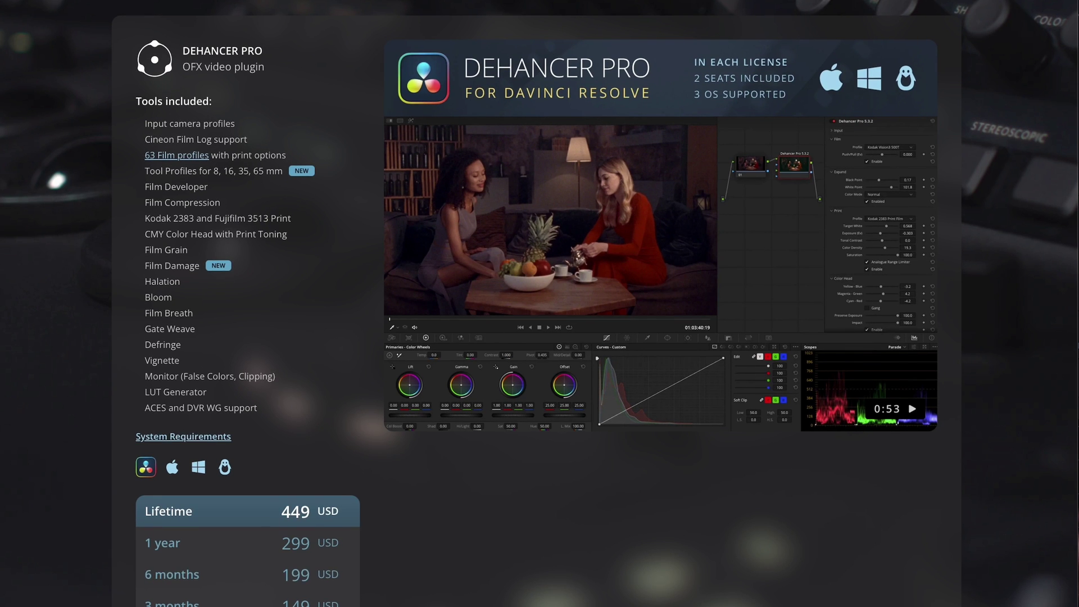